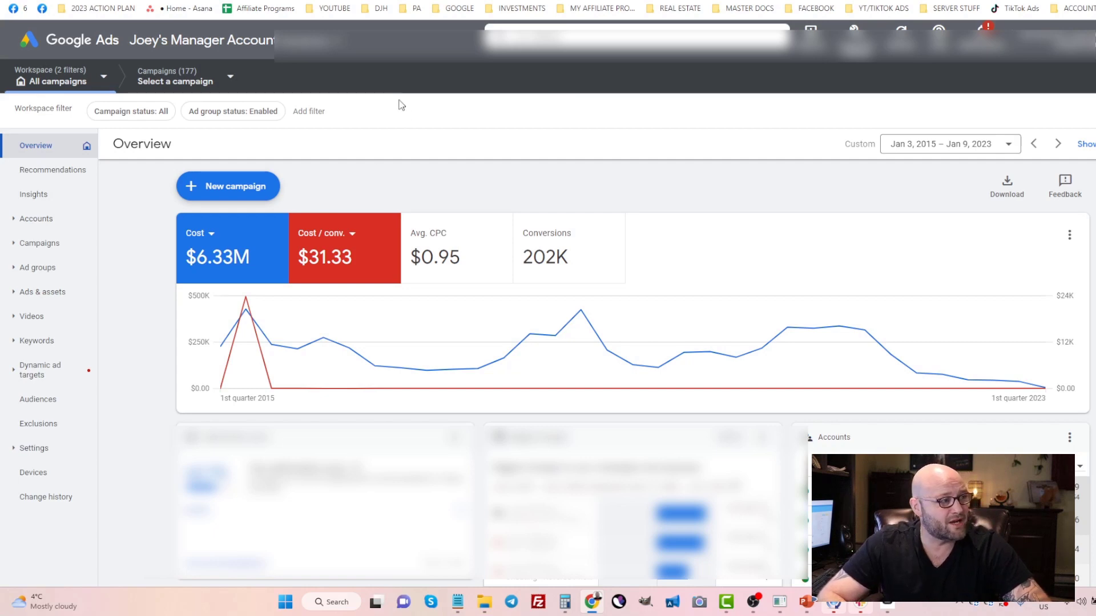
In MaxBounty, scroll the EPC-sorted campaign results, led by StrictionD – Blood Sugar Support at 7.37.
left_click(413, 1)
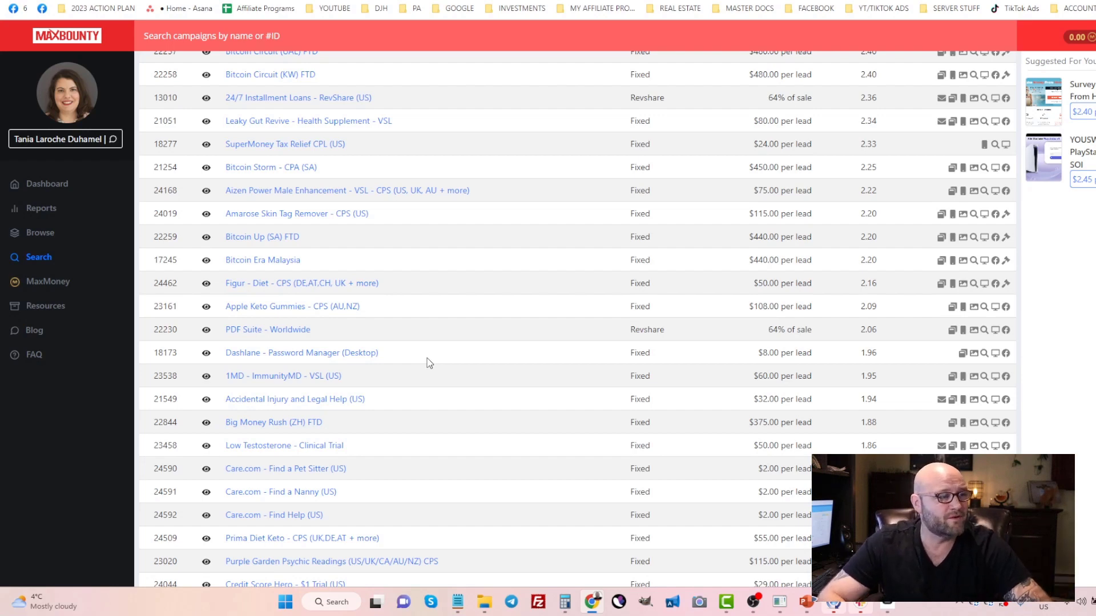
scroll(427, 358, "up", 3)
scroll(427, 358, "up", 2)
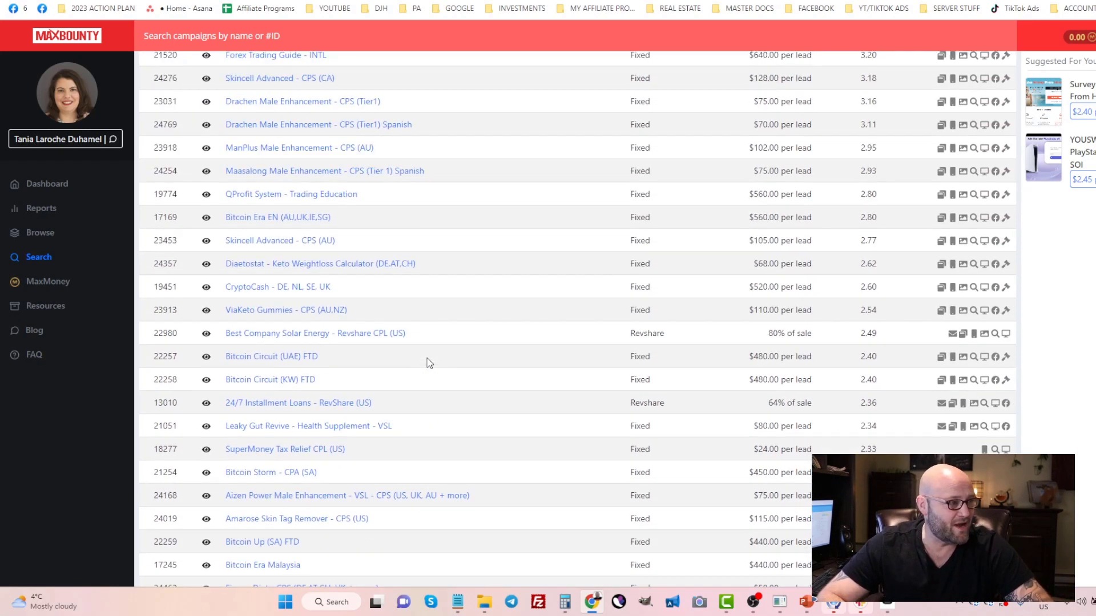
scroll(427, 358, "up", 1)
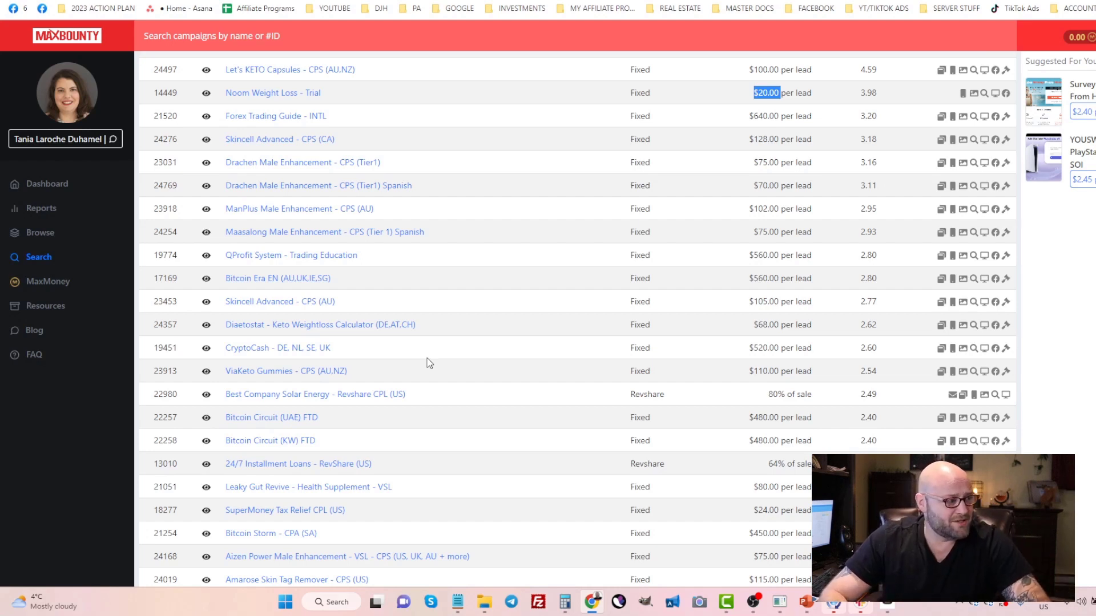
scroll(382, 285, "down", 4)
scroll(393, 279, "up", 4)
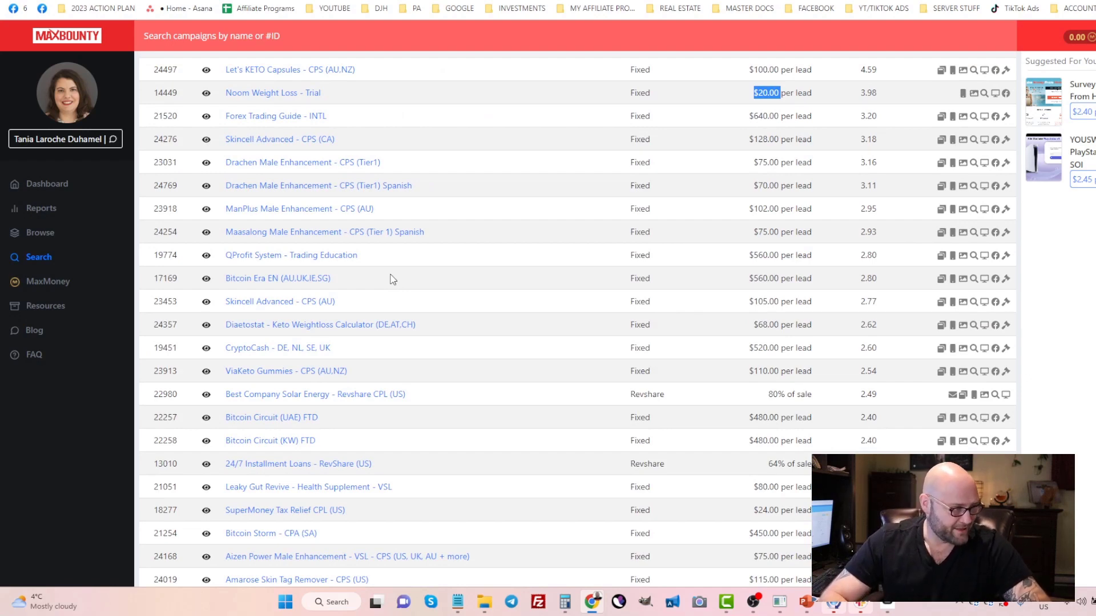
scroll(392, 280, "down", 3)
scroll(393, 280, "down", 8)
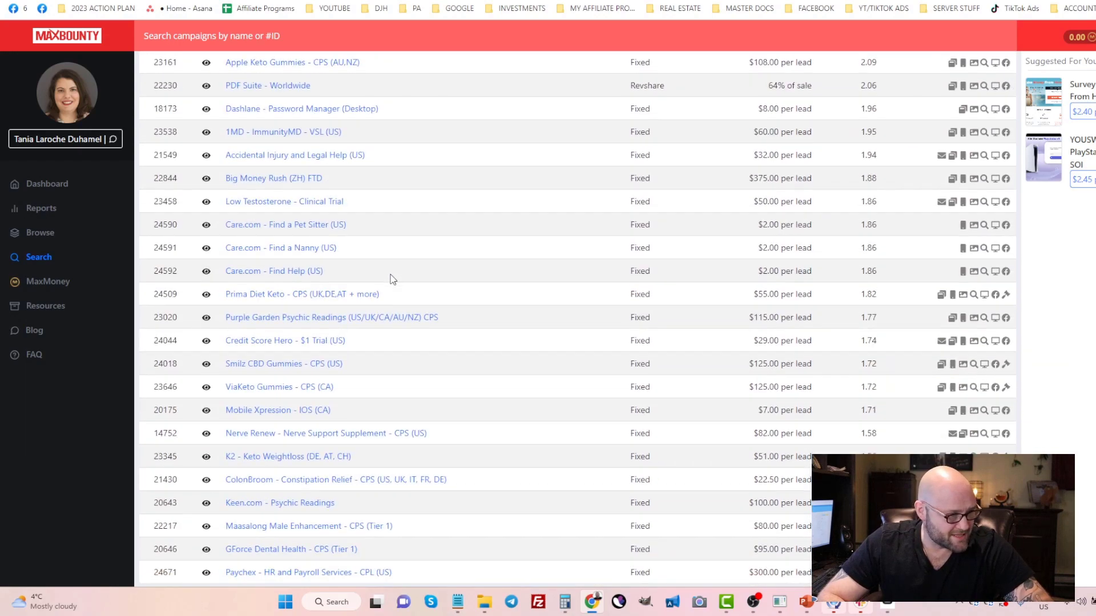
scroll(393, 279, "up", 12)
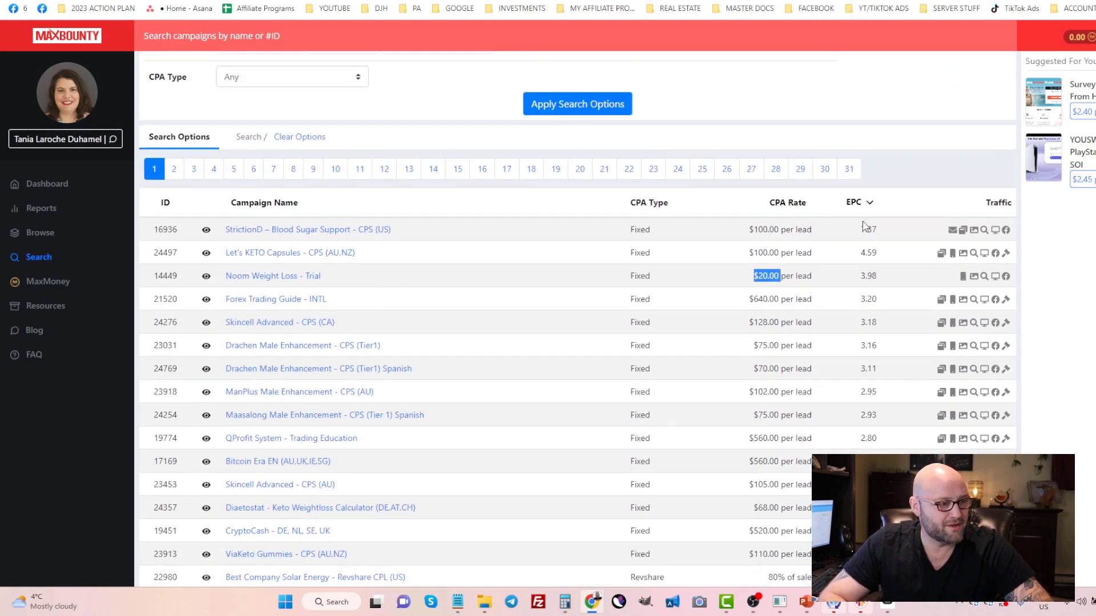
scroll(581, 199, "up", 3)
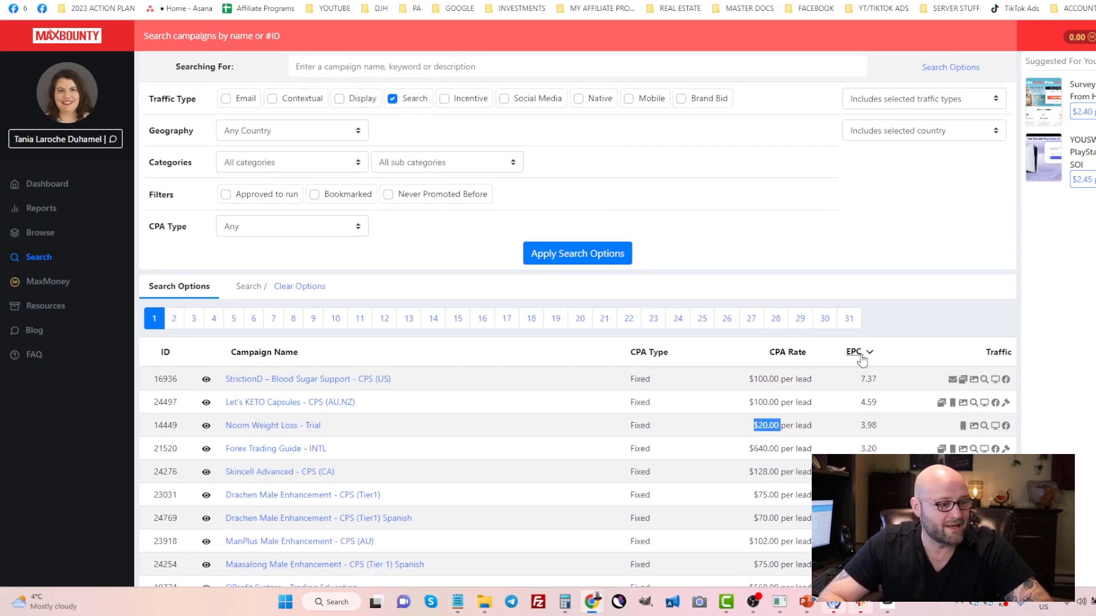
scroll(857, 358, "down", 1)
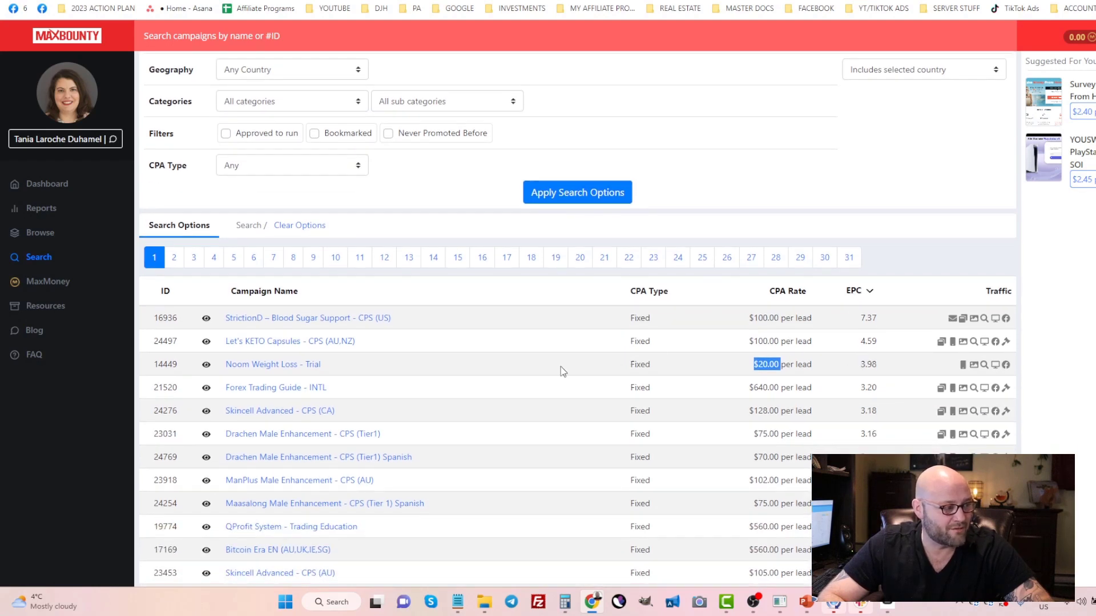
scroll(588, 396, "down", 1)
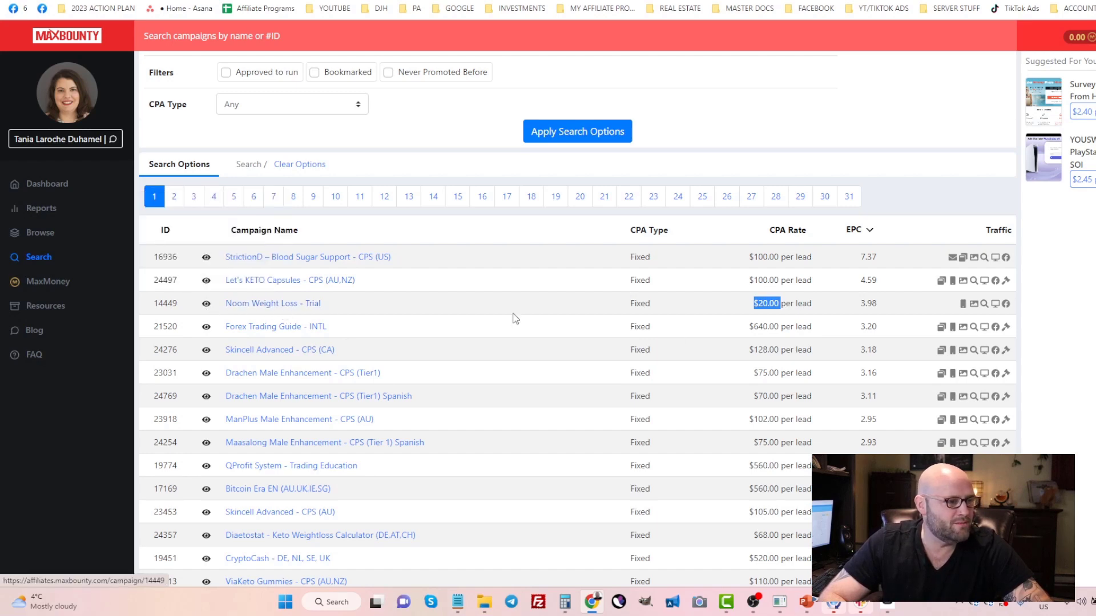
Highlight the Noom Weight Loss - Trial row's Fixed payout type and 3.98 EPC.
left_click(727, 305)
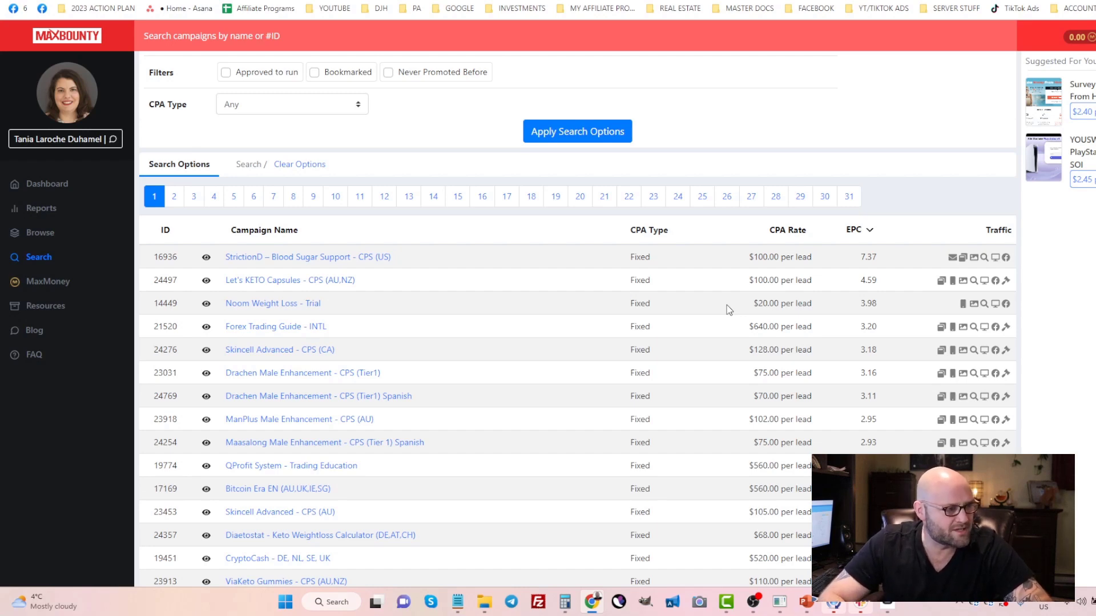
left_click_drag(727, 305, 614, 309)
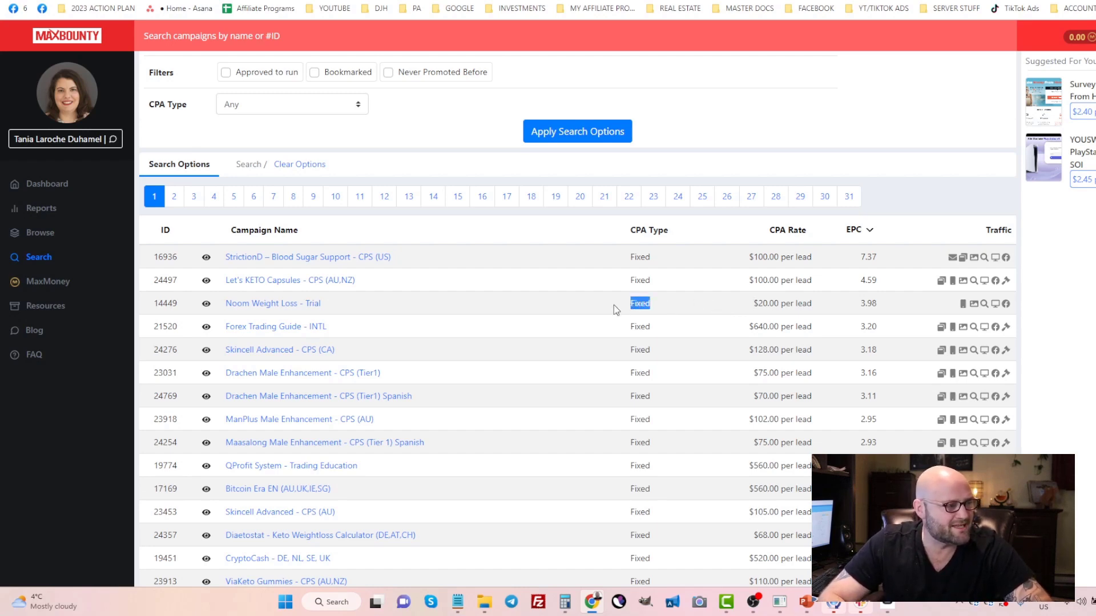
left_click_drag(886, 305, 859, 307)
left_click(860, 307)
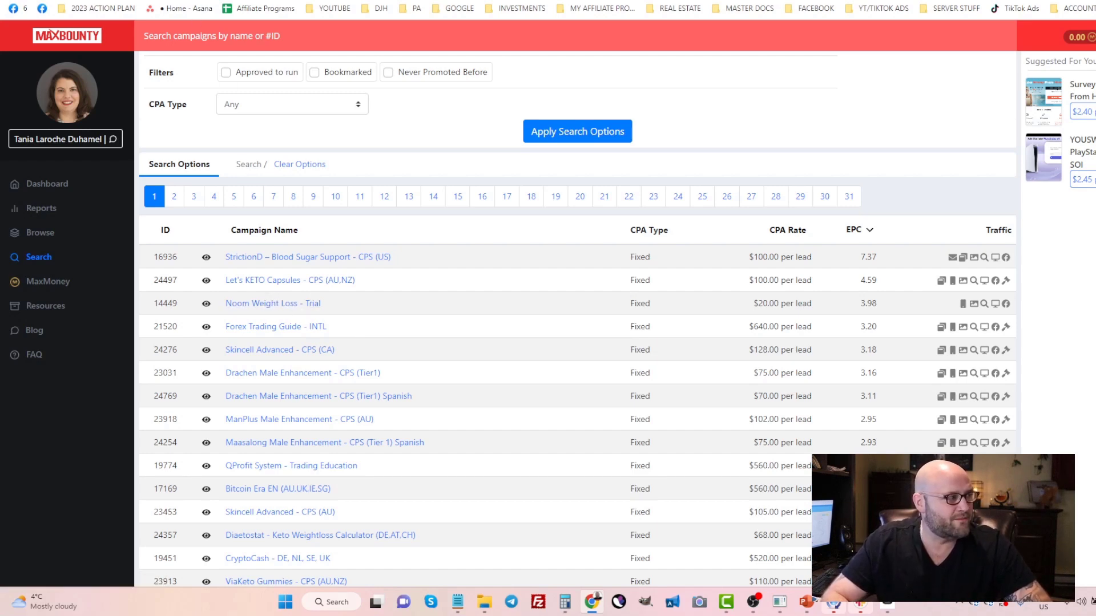
Run Advertising Research for noom.com and scroll to its Paid Search Positions table.
key("ctrl+Tab")
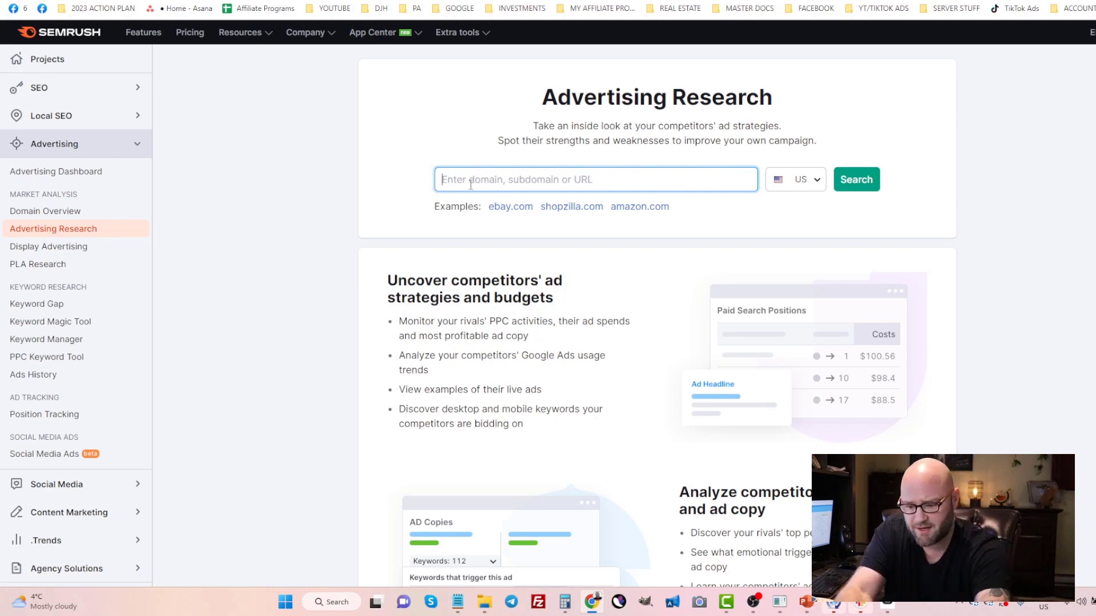
type("noom.c")
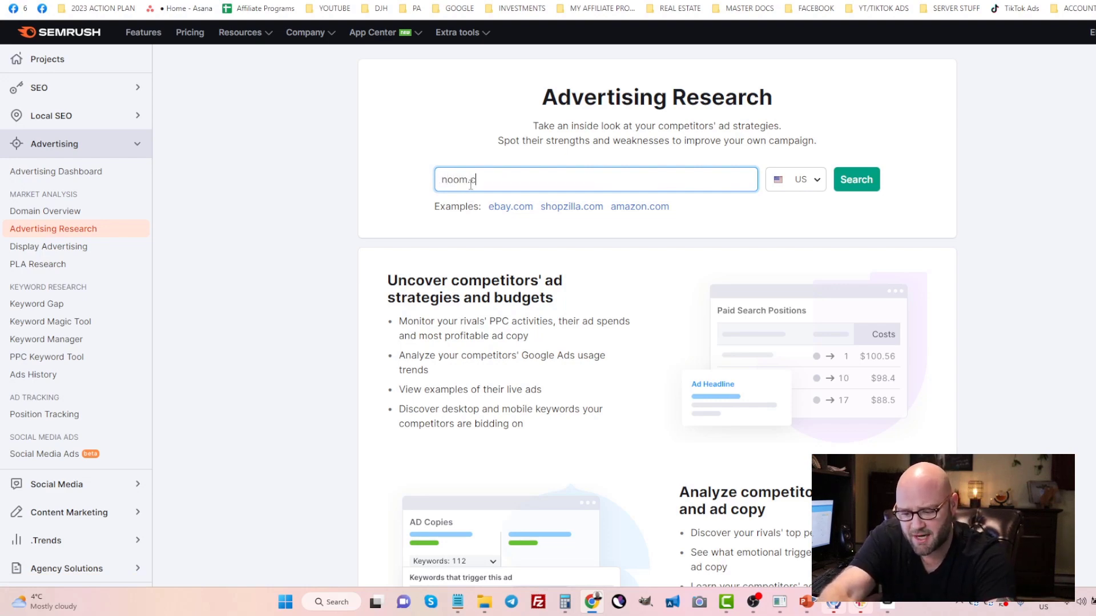
type("om")
key("Return")
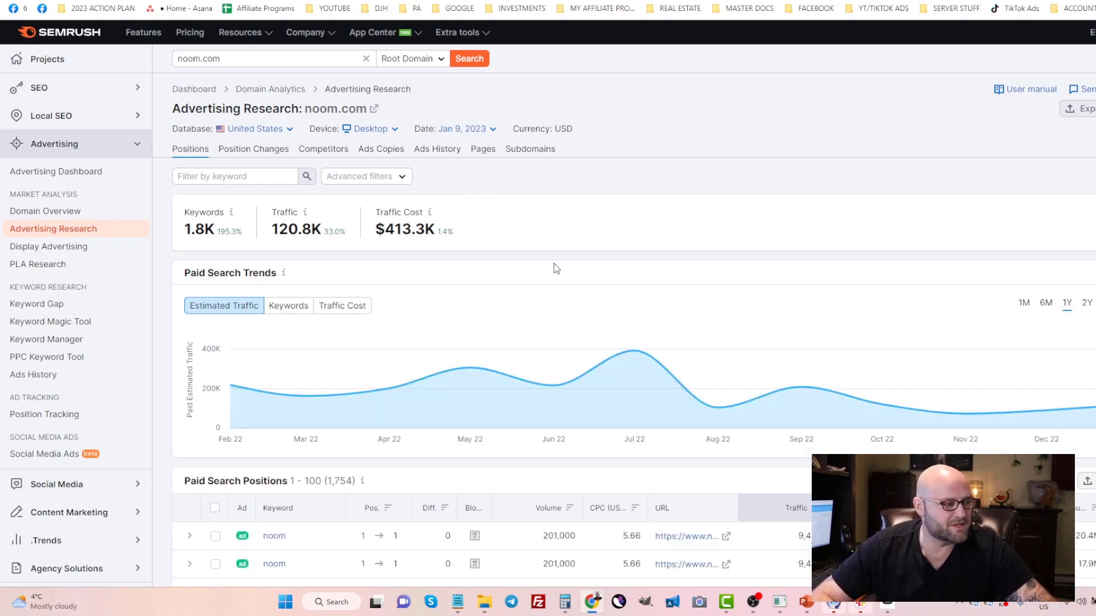
scroll(554, 265, "down", 3)
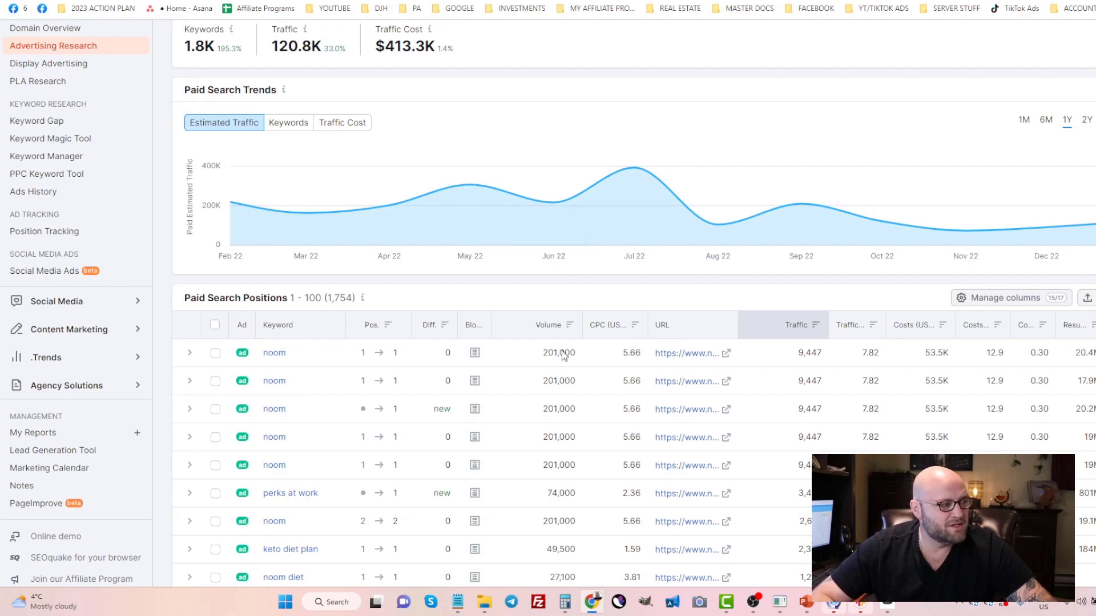
scroll(297, 402, "down", 2)
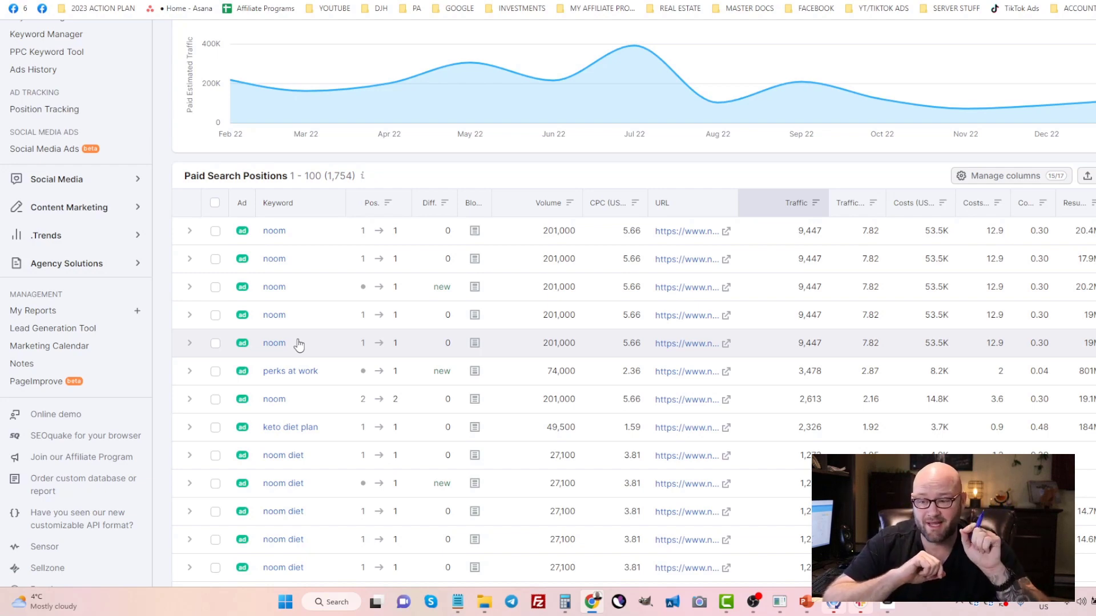
Open the Noom Weight Loss - Trial details and highlight its no-brand-bidding restriction.
left_click(305, 0)
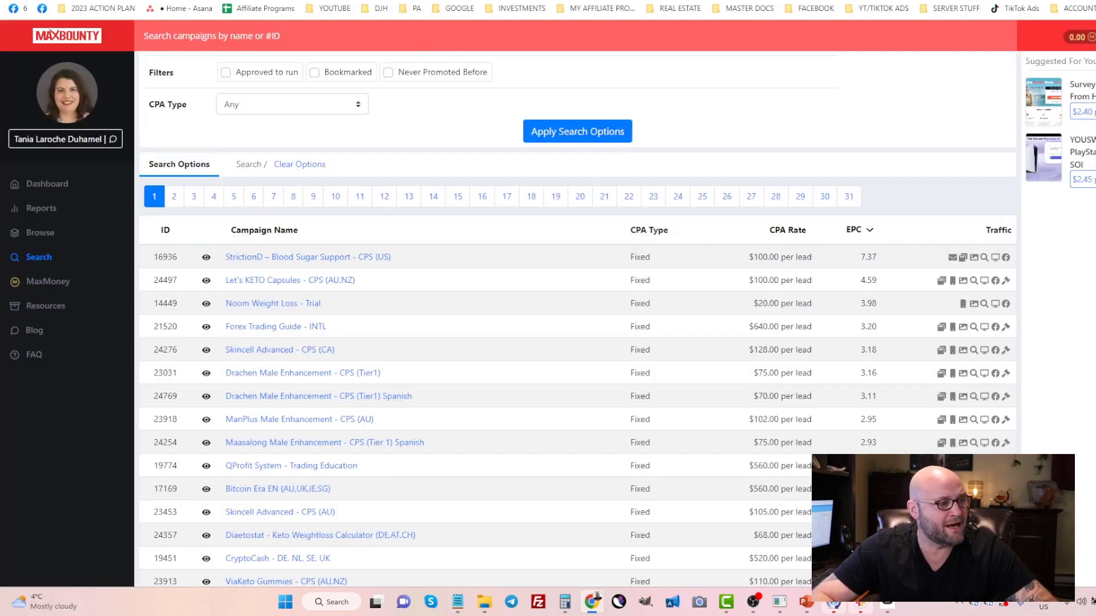
left_click(271, 304)
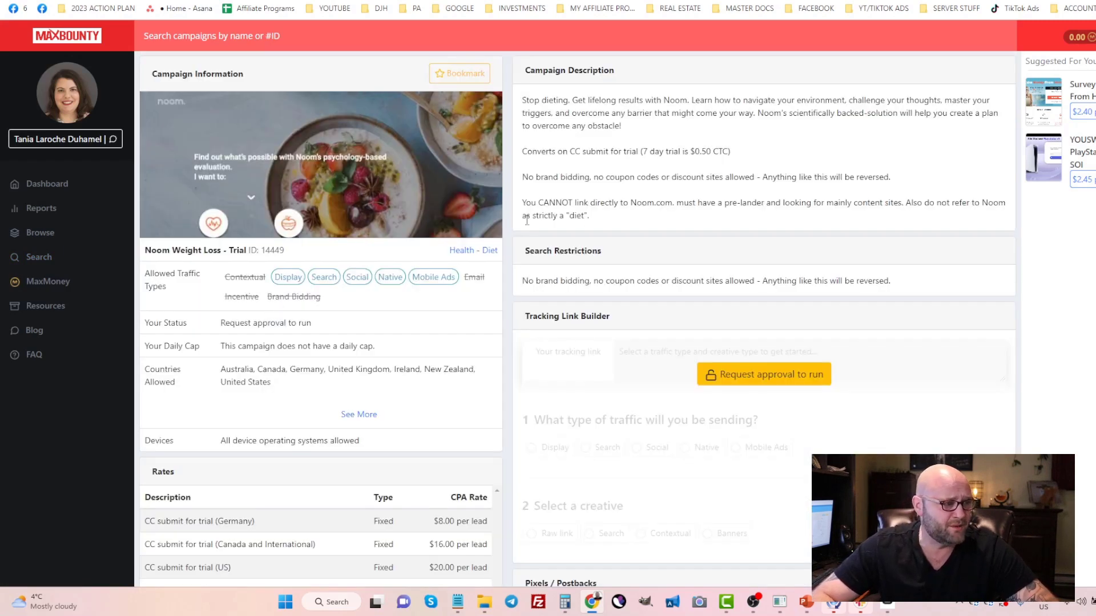
left_click_drag(528, 177, 597, 183)
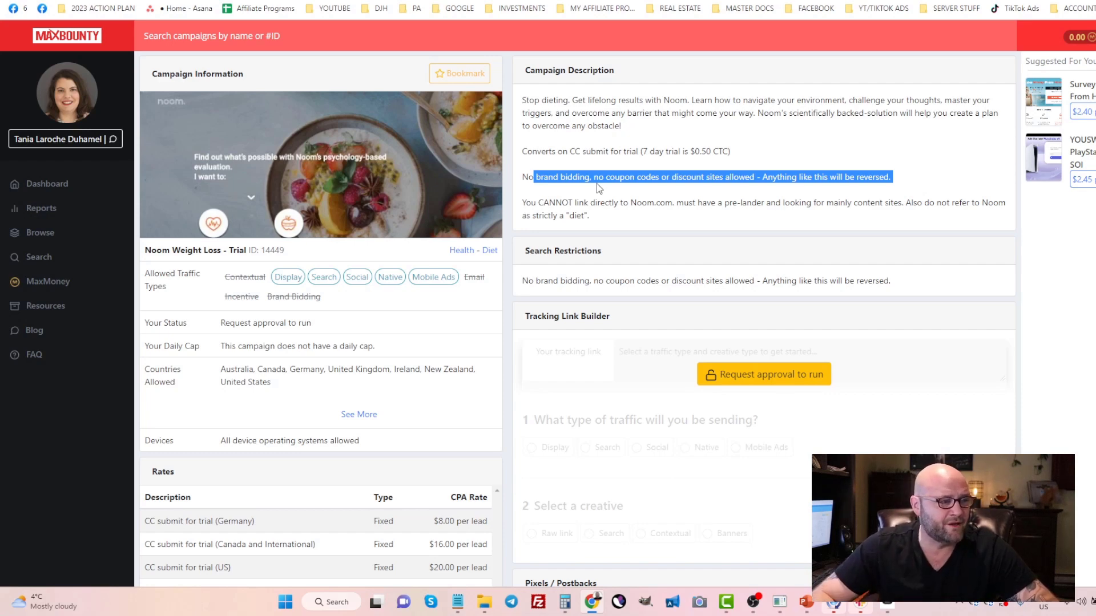
left_click(597, 183)
left_click_drag(527, 181, 638, 190)
left_click(636, 180)
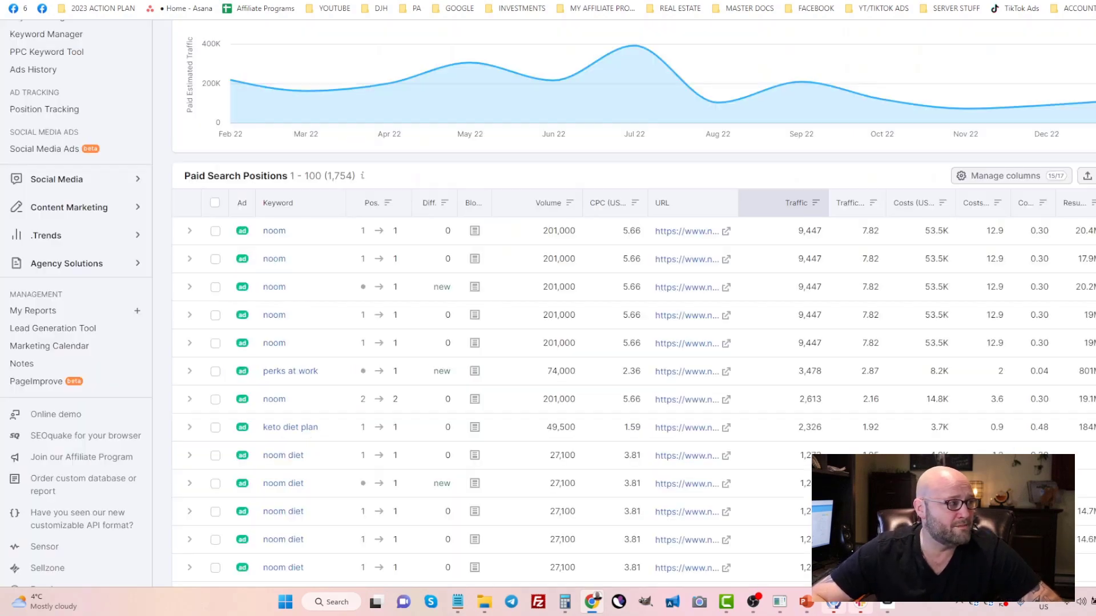
Scroll through noom.com's Paid Search Positions table and back up.
scroll(410, 360, "down", 5)
scroll(410, 359, "down", 8)
scroll(410, 360, "up", 11)
scroll(409, 360, "up", 7)
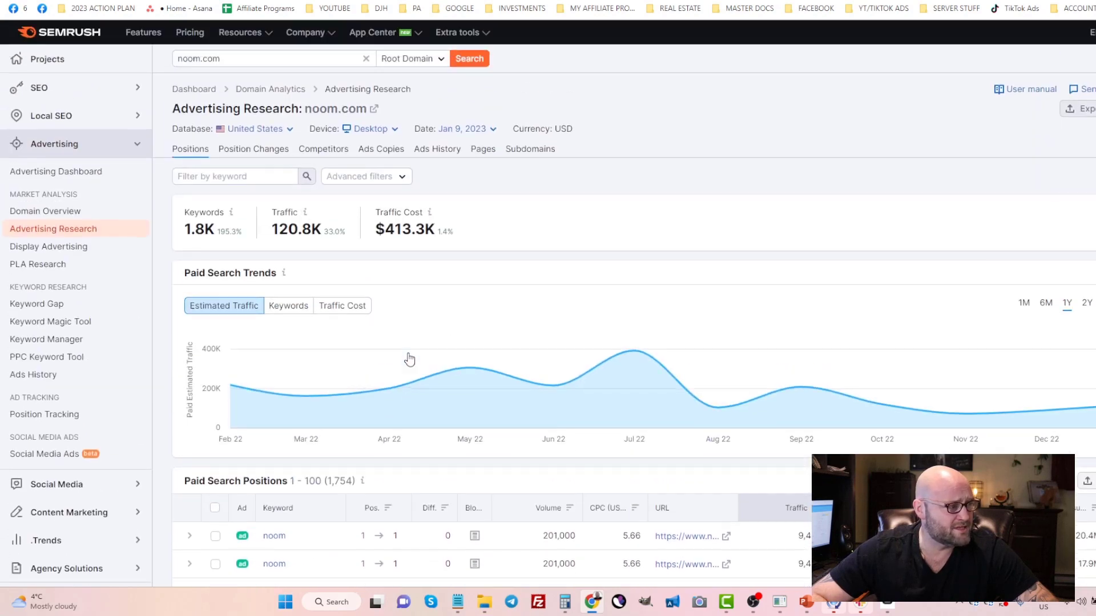
Browse noom.com's 1,934 paid competitors, from simple-life-app.com and nutrisystem.com down to 1% domains.
left_click(329, 153)
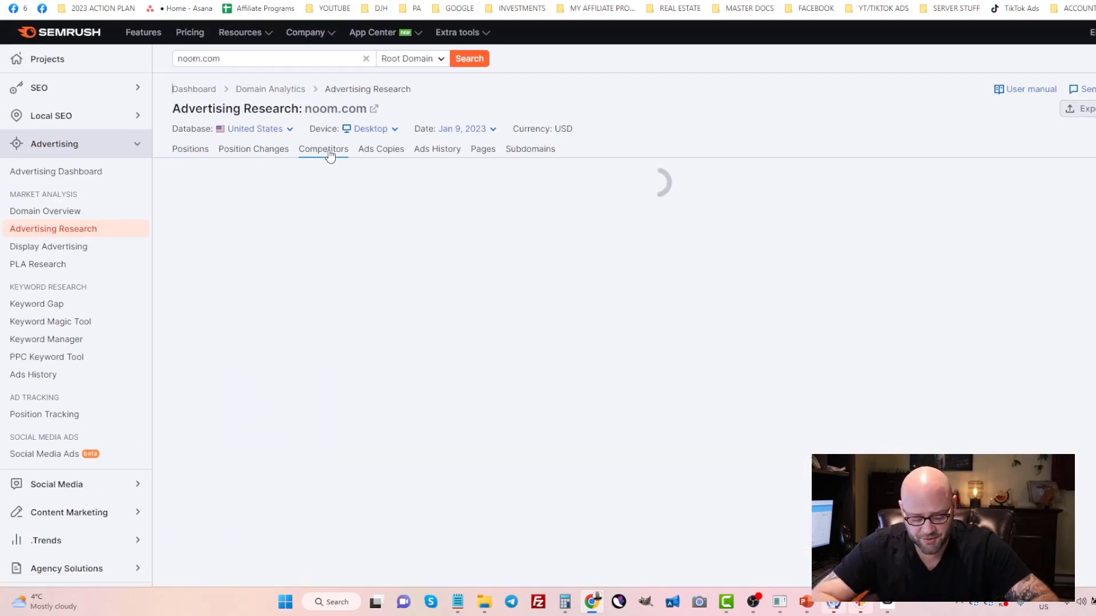
scroll(360, 199, "down", 1)
scroll(360, 198, "down", 2)
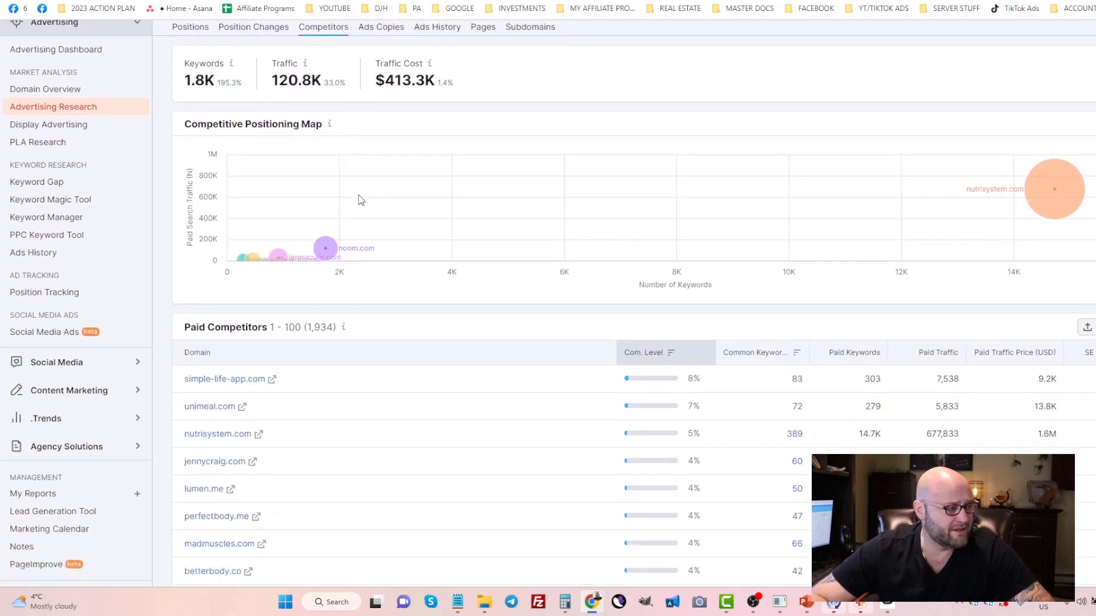
scroll(360, 199, "down", 4)
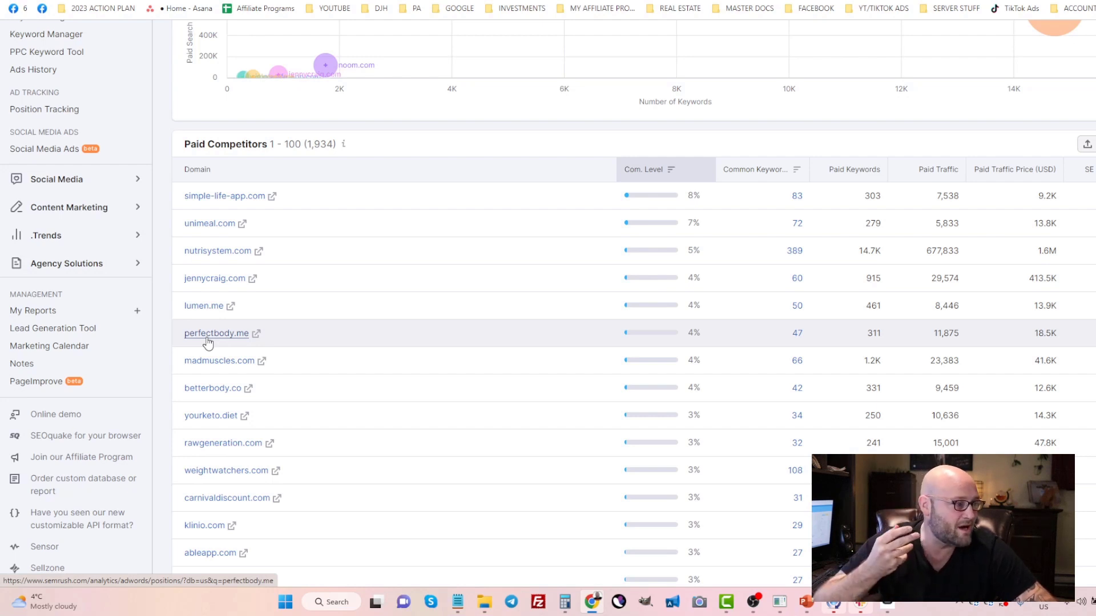
scroll(207, 342, "down", 2)
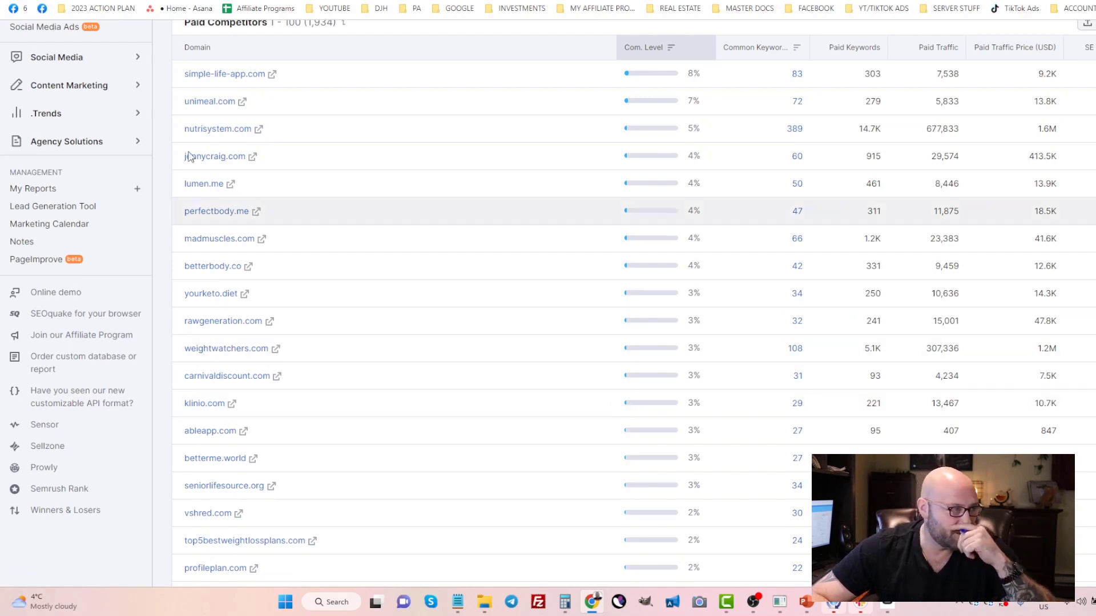
scroll(228, 422, "down", 3)
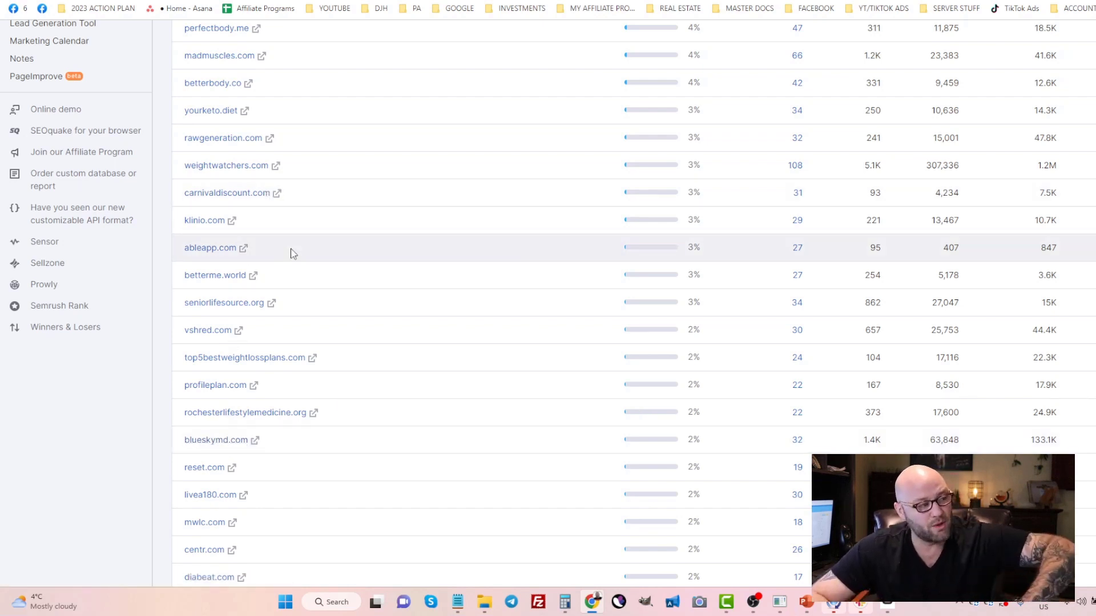
scroll(292, 253, "down", 15)
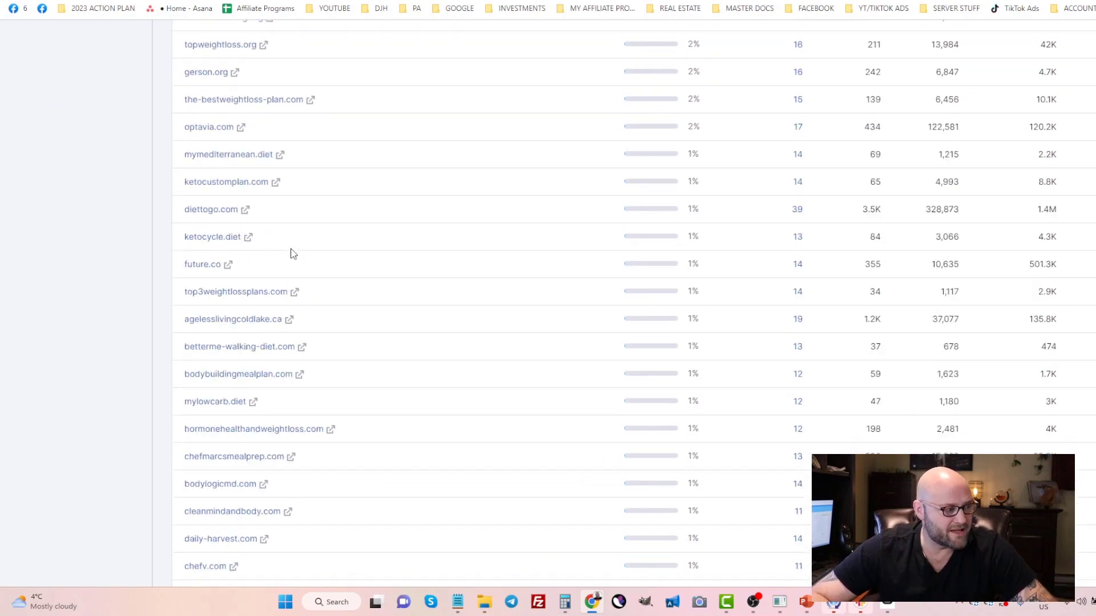
scroll(291, 253, "down", 18)
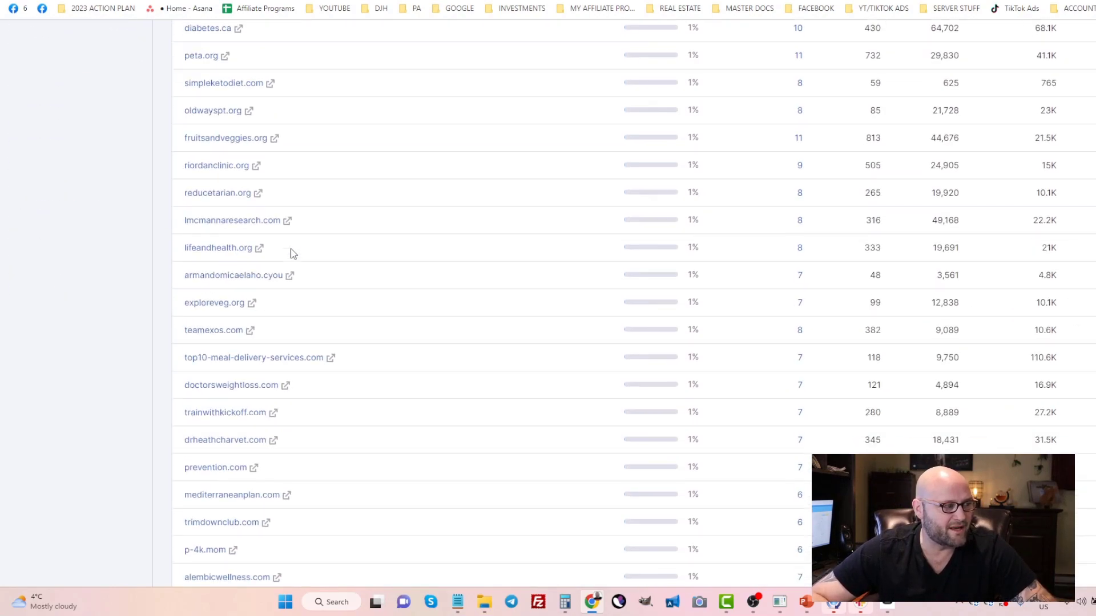
scroll(291, 253, "down", 10)
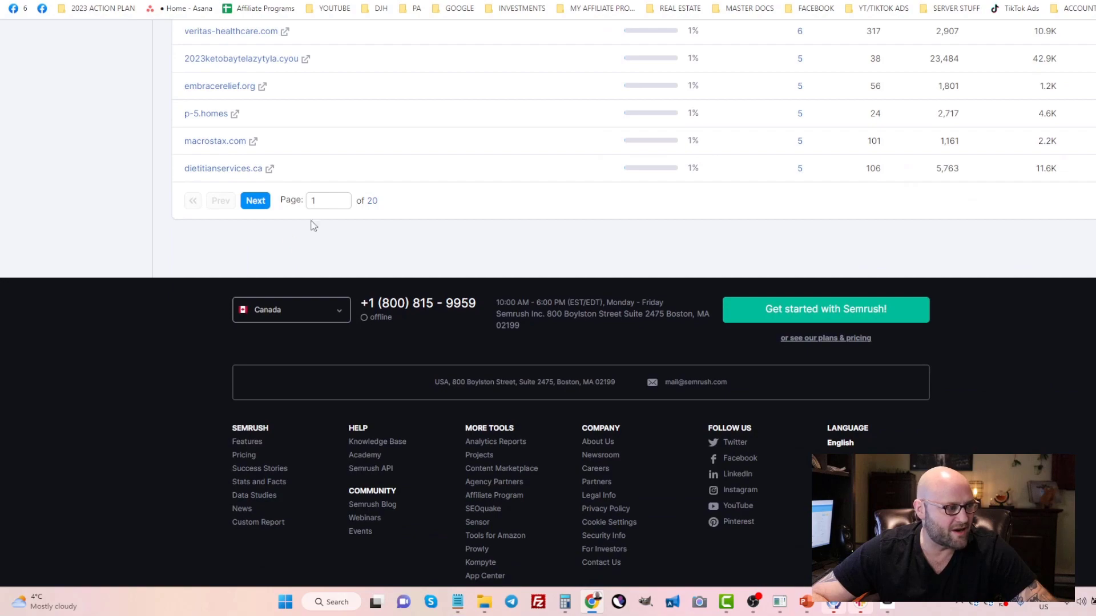
scroll(370, 210, "up", 10)
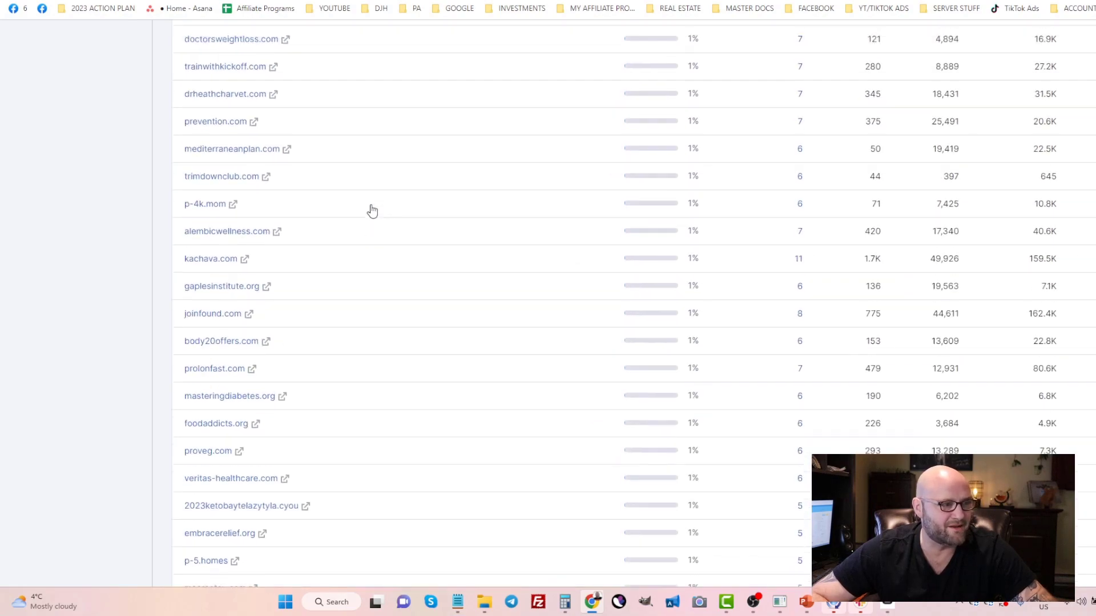
scroll(371, 210, "up", 15)
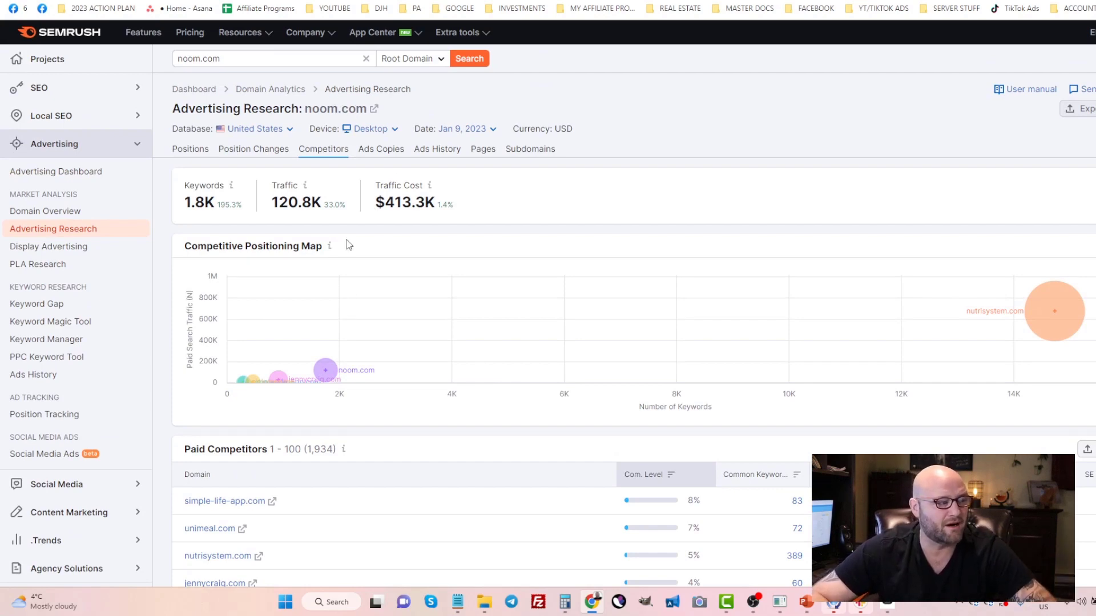
scroll(233, 546, "down", 3)
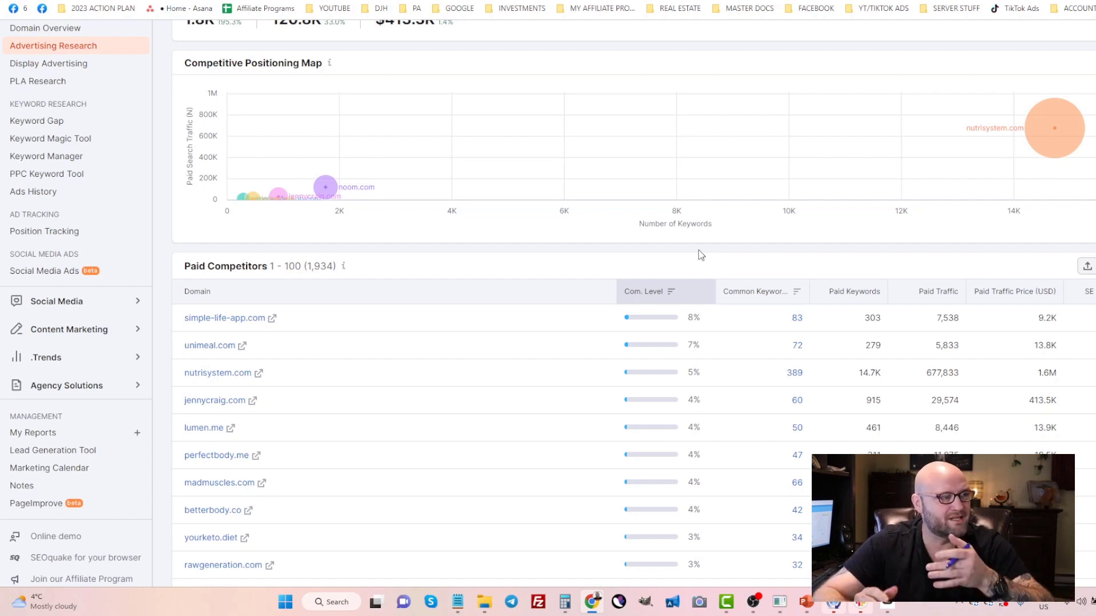
scroll(719, 248, "up", 3)
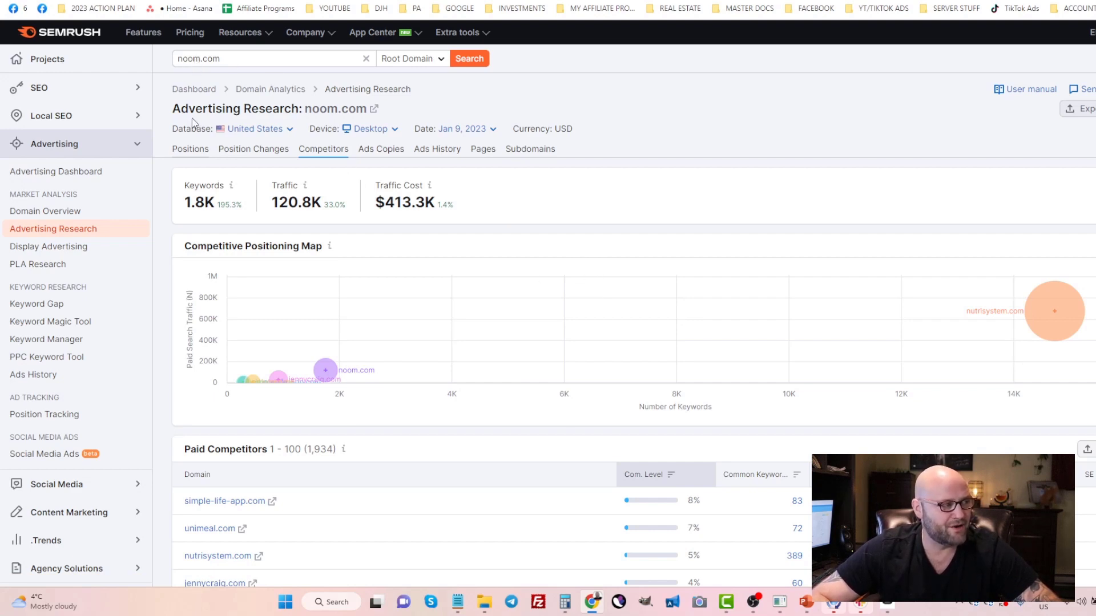
Return to noom.com's Positions report and scroll its 1.8K paid keywords and traffic trend.
left_click(191, 153)
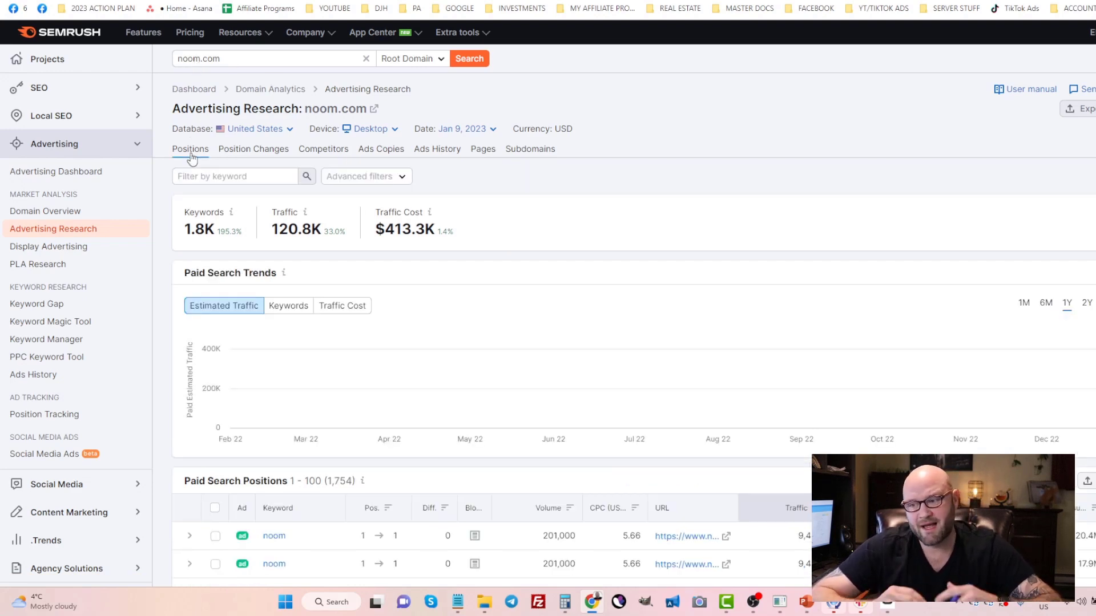
scroll(268, 183, "down", 6)
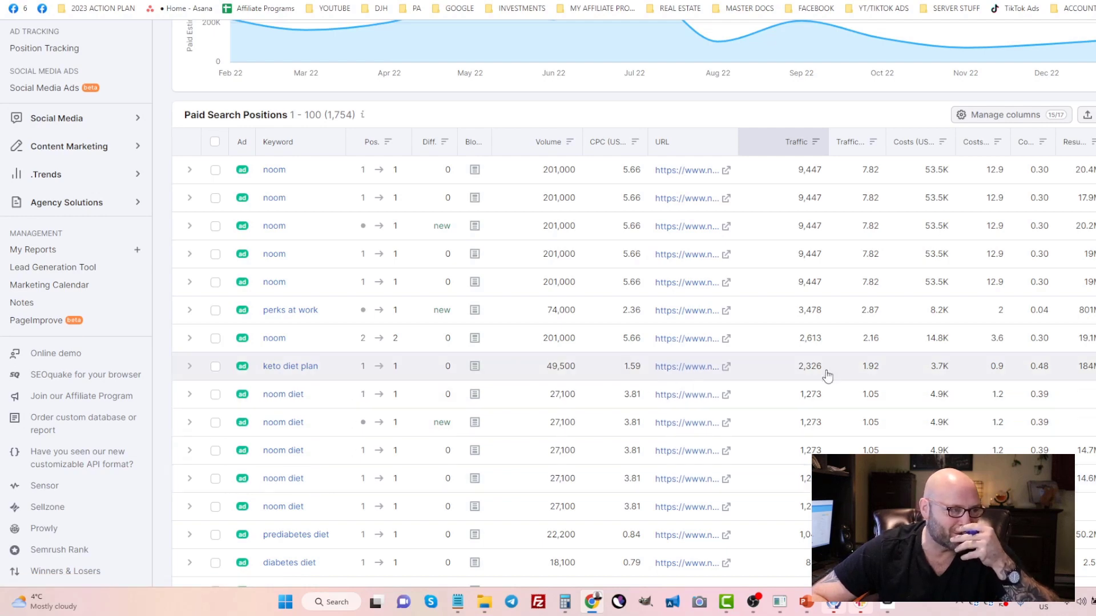
scroll(522, 339, "down", 5)
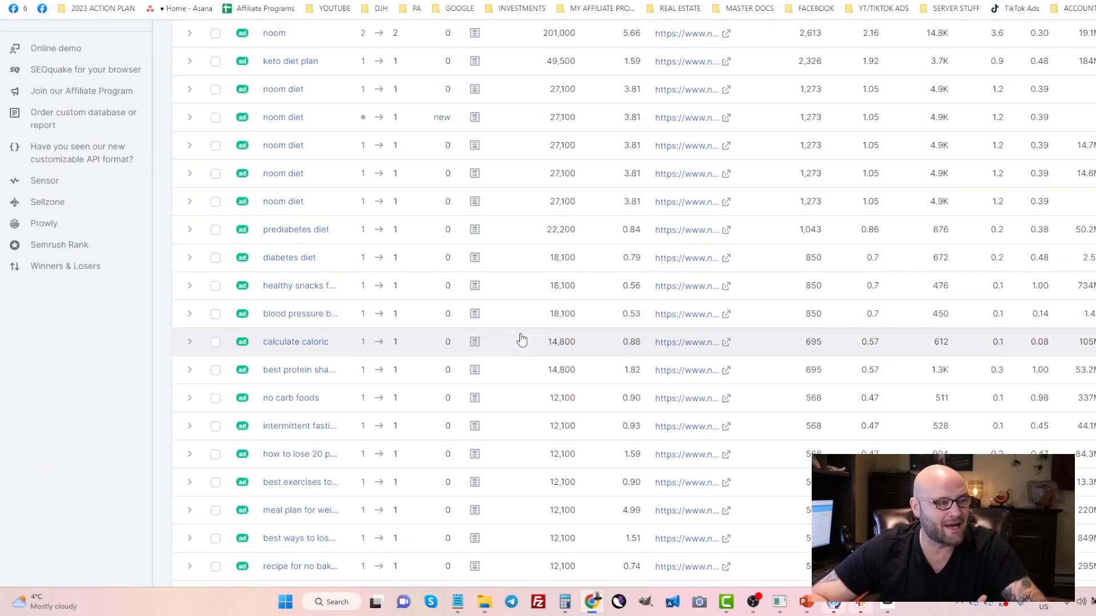
scroll(521, 339, "up", 10)
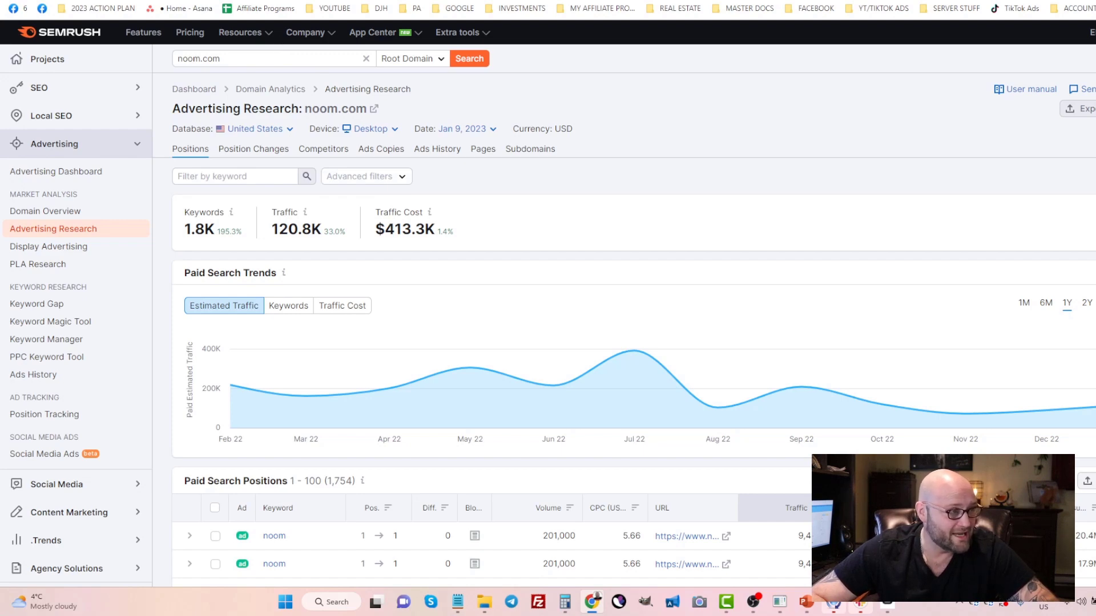
Send Jasper Chat 'give me a list of 20 commercial intent keywords', correcting the 'commercial' typo.
key("ctrl+Tab")
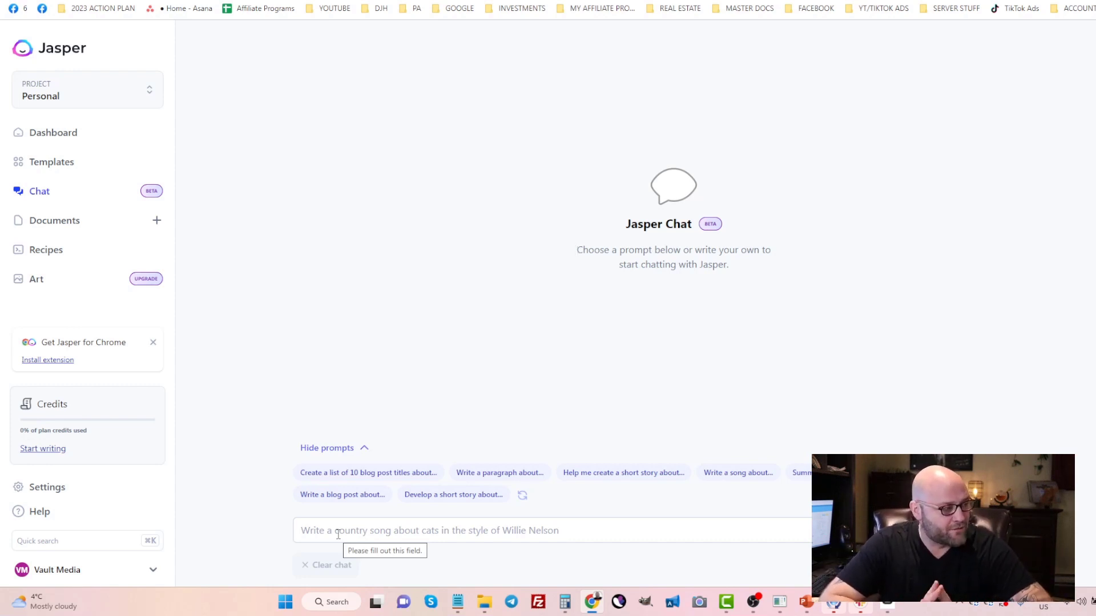
left_click(338, 535)
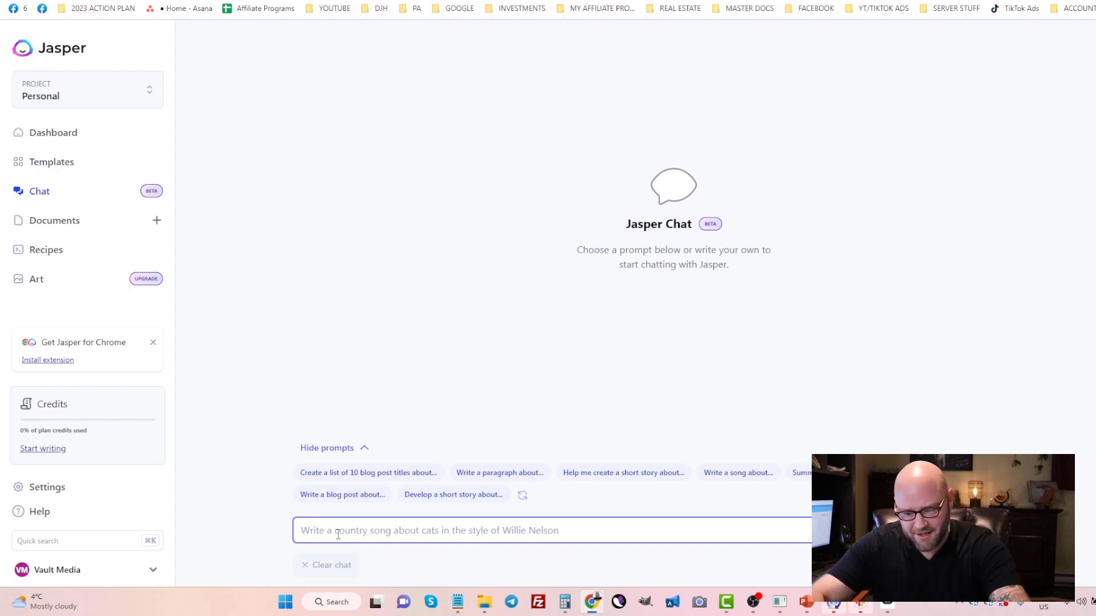
type("give m")
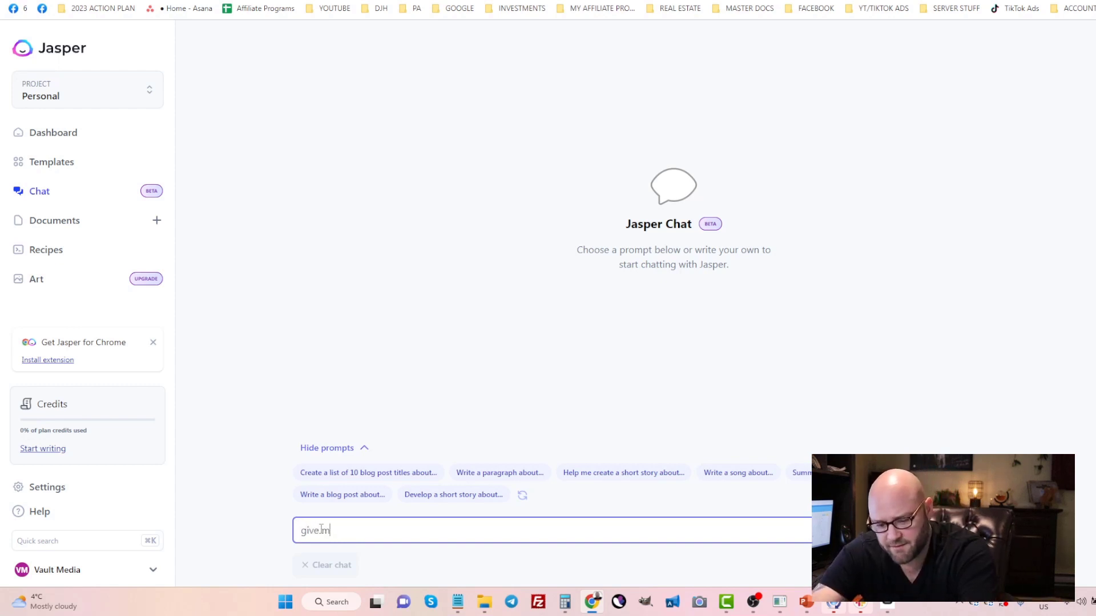
type("e a list of 20 ")
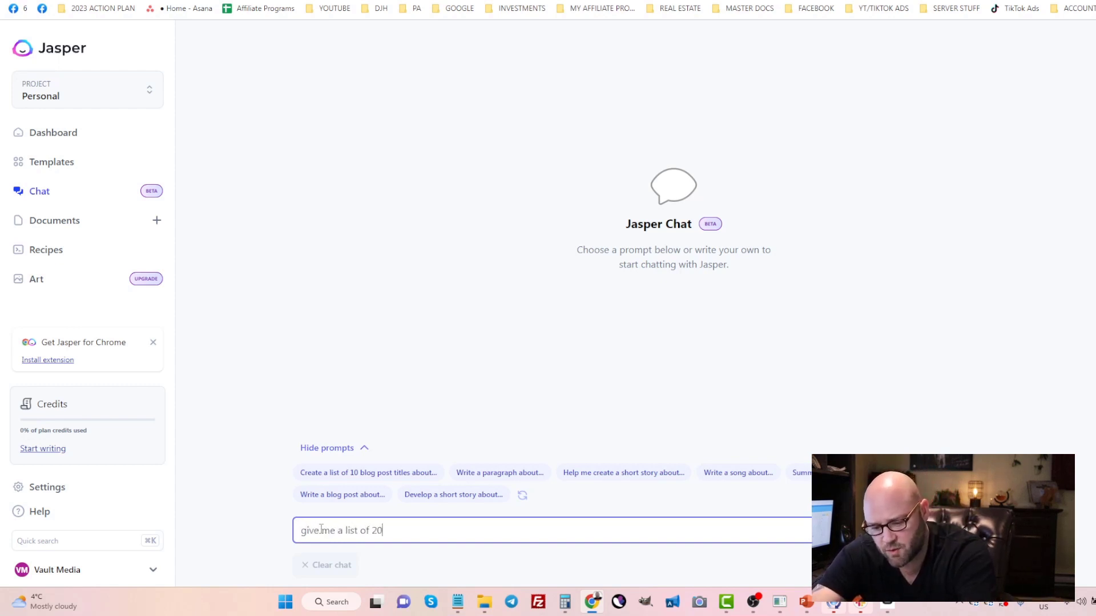
type("commericasl")
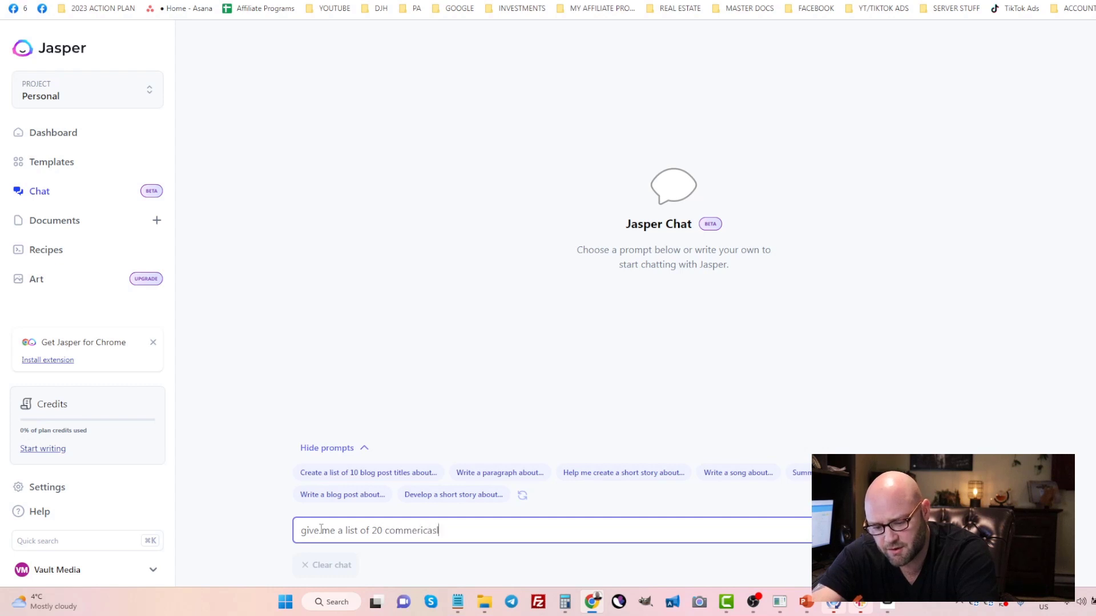
type(" intent key")
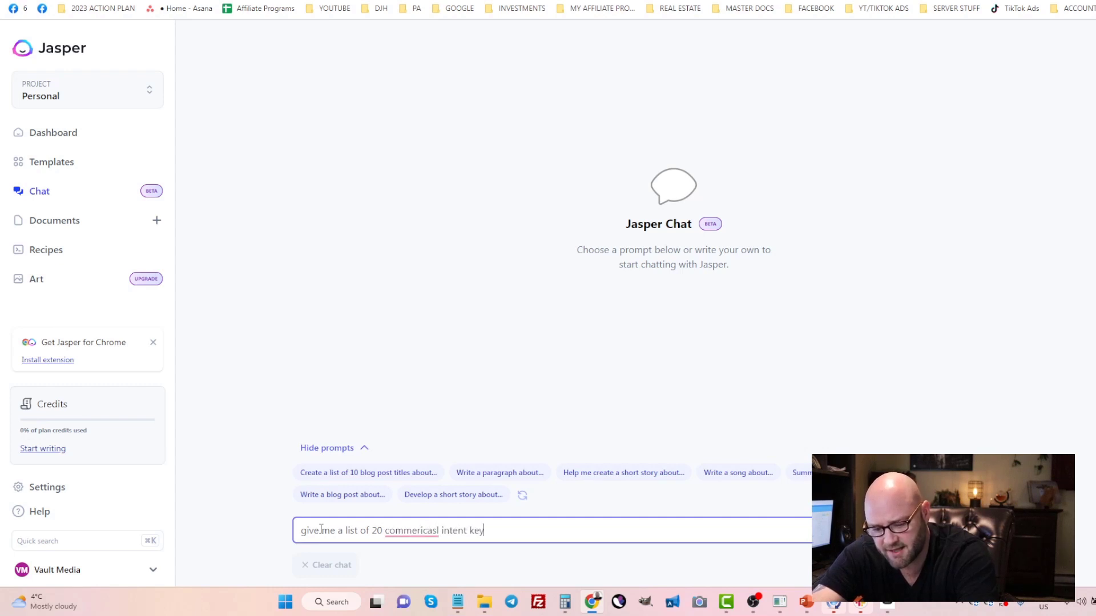
type("words")
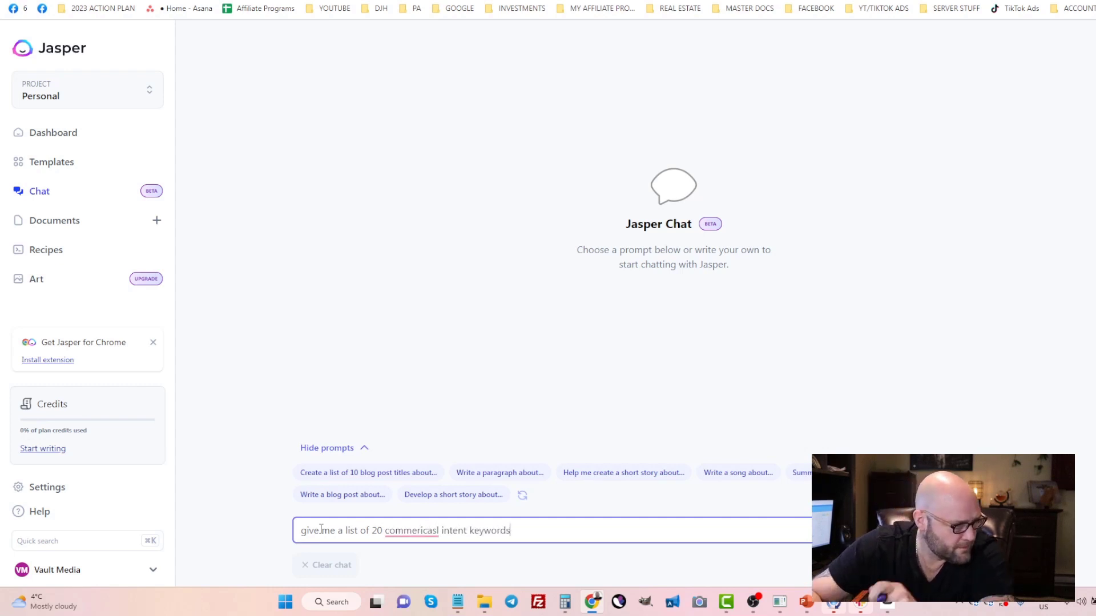
mouse_move(413, 532)
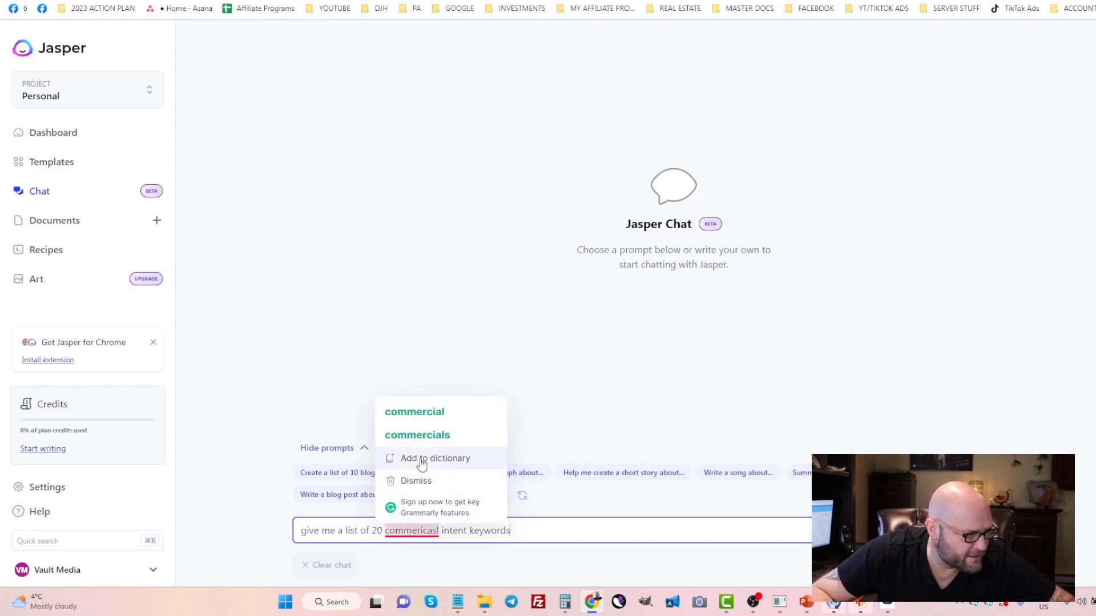
left_click(420, 413)
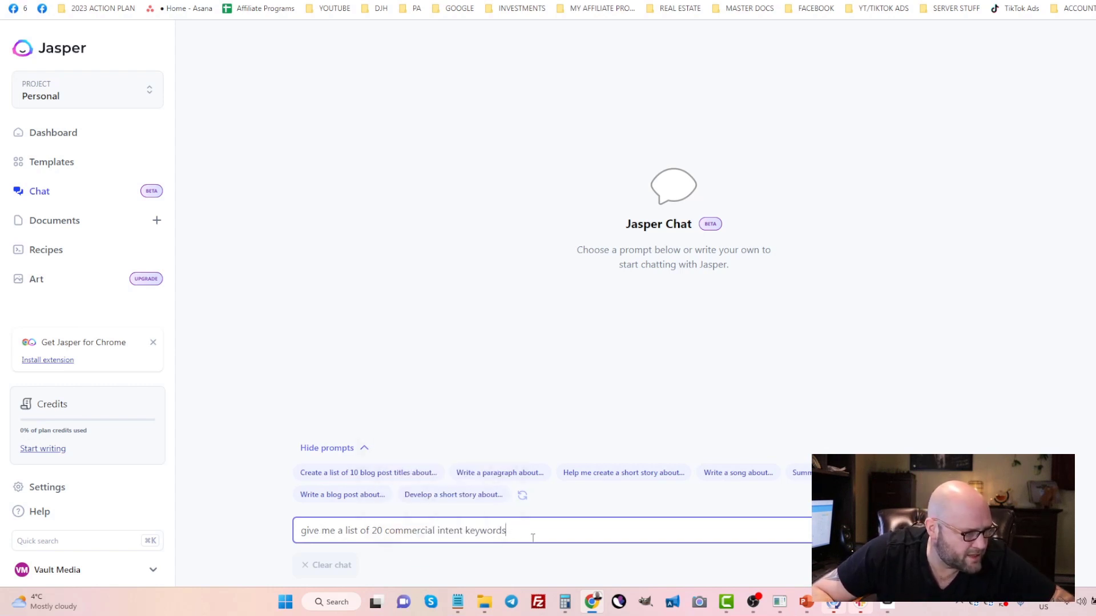
key("Return")
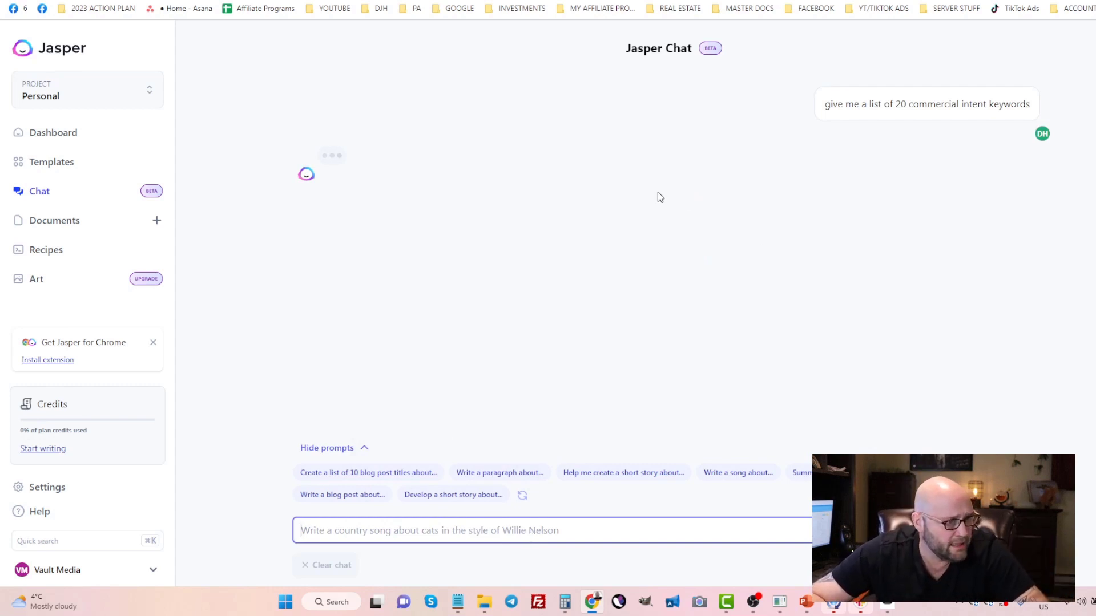
Read through Jasper's 20 commercial intent keywords, then go back to SEMrush's noom.com Positions report.
scroll(502, 166, "up", 1)
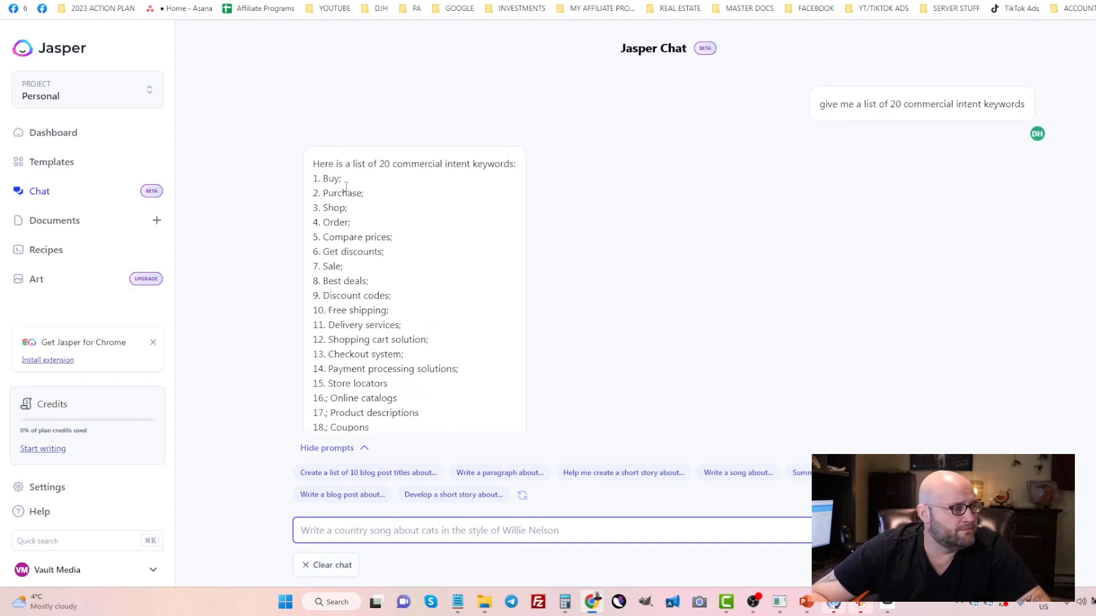
left_click_drag(345, 164, 473, 164)
left_click(475, 159)
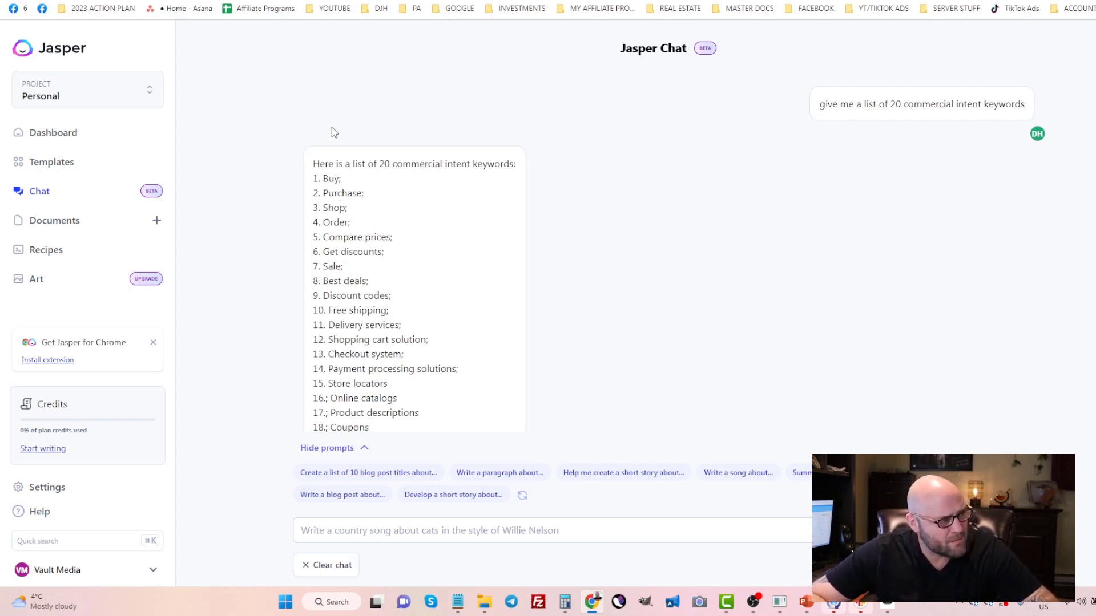
scroll(371, 228, "down", 2)
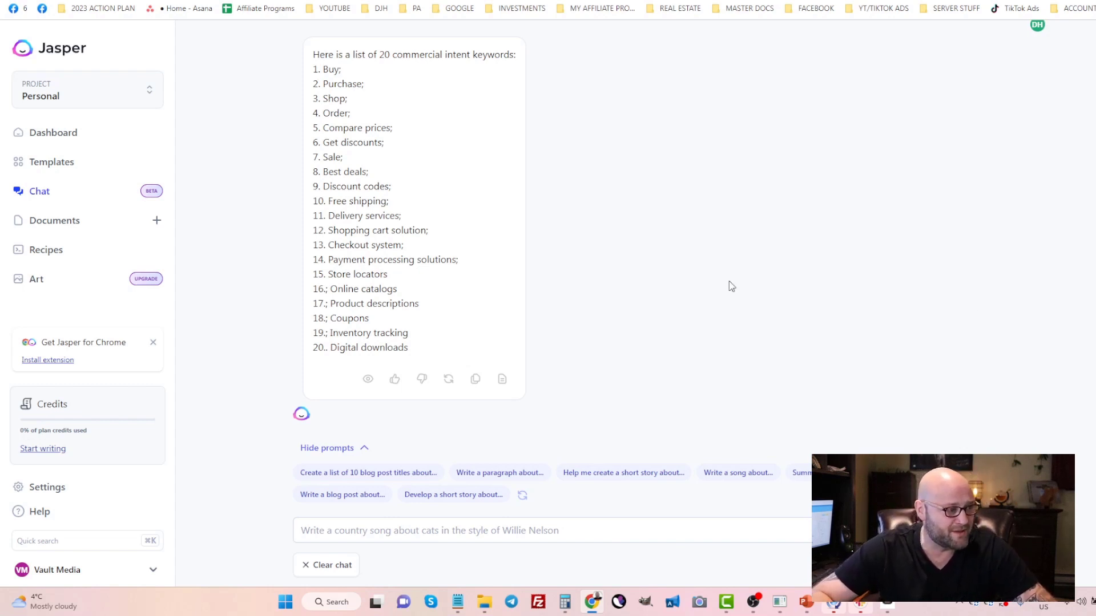
scroll(708, 303, "up", 3)
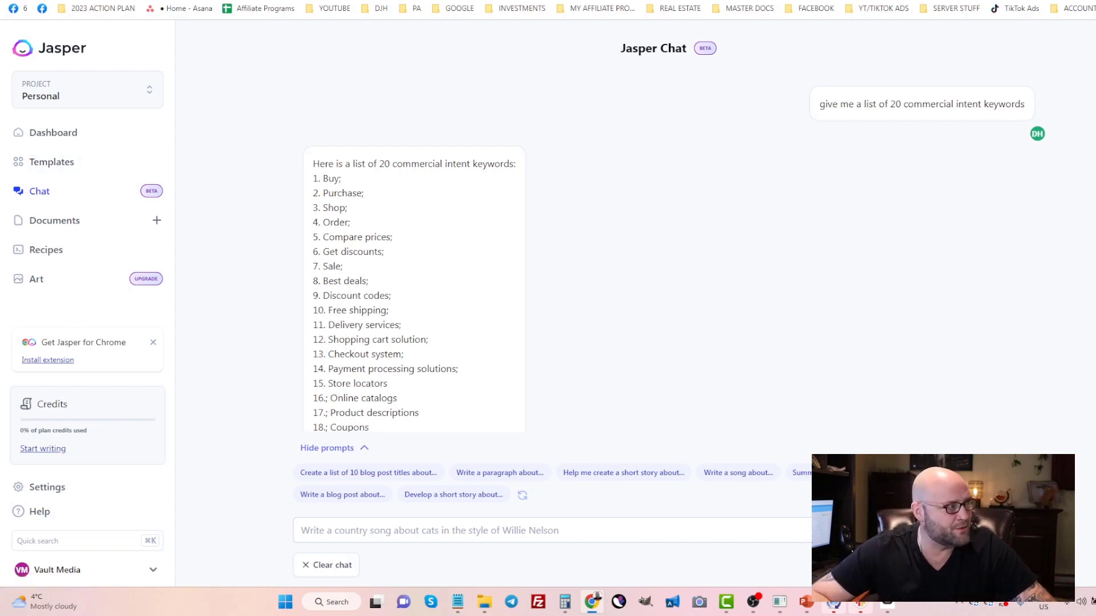
key("ctrl+Tab")
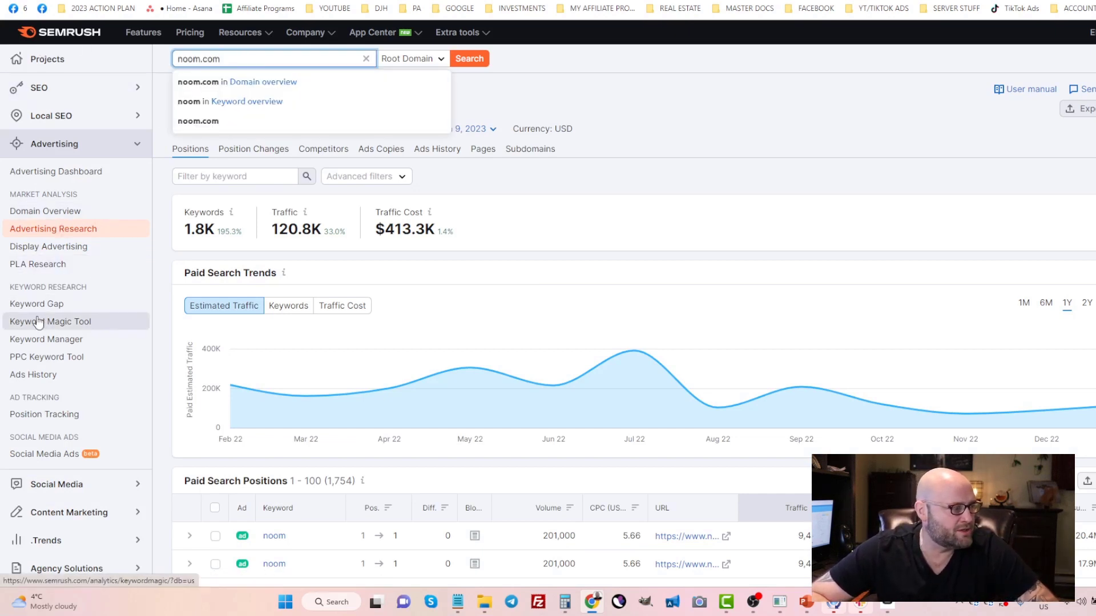
Search 'noom weight loss' in the Keyword Magic Tool.
left_click(55, 326)
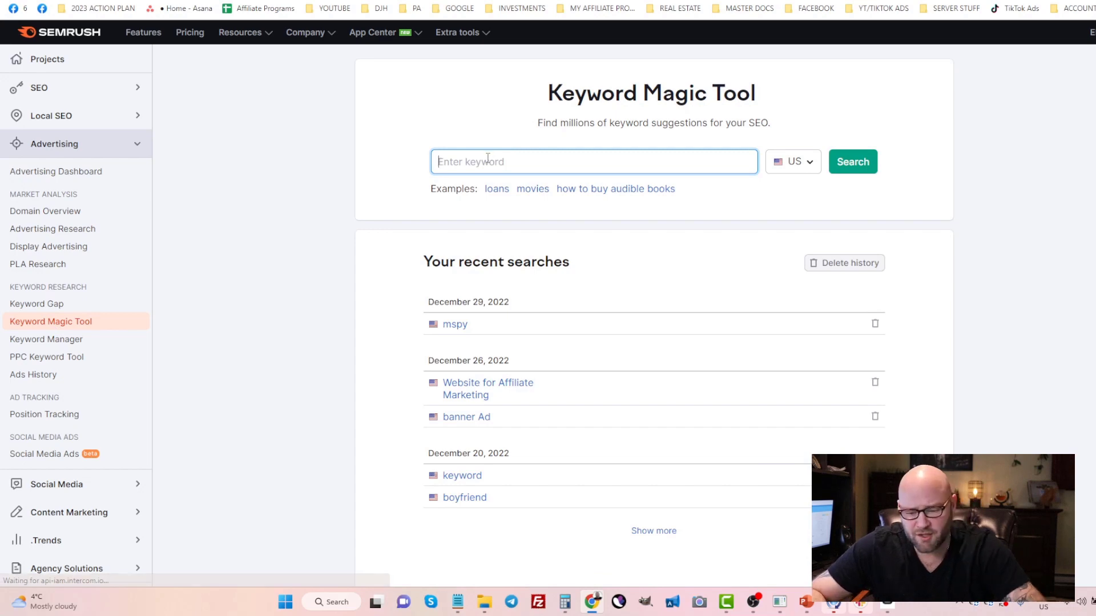
type("noom")
left_click(432, 198)
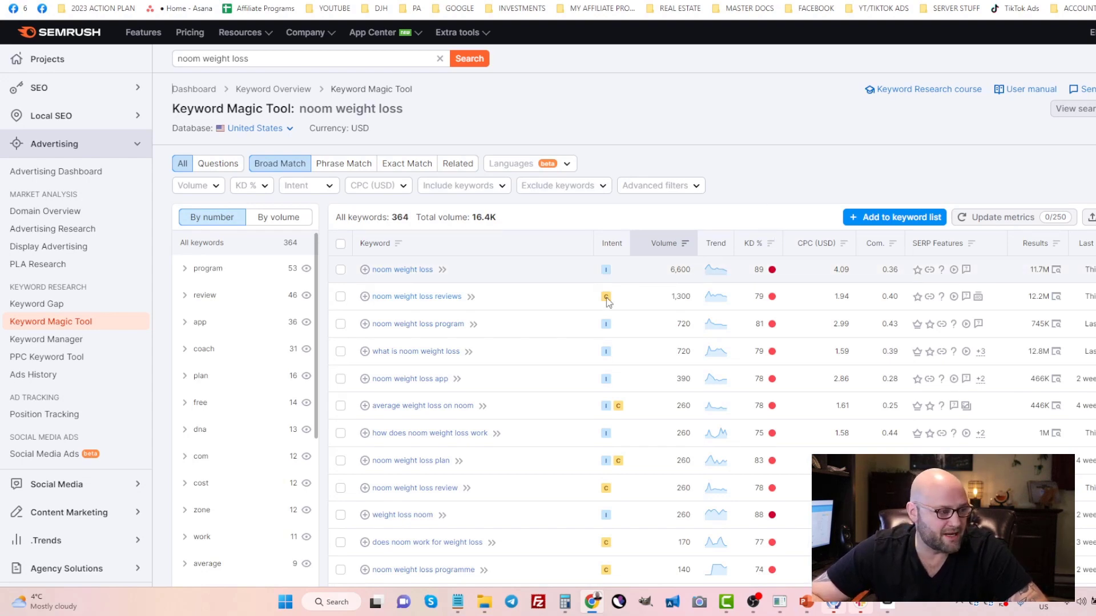
Scroll the 364 related keywords' intent and volume, opening and closing Advanced filters unchanged.
scroll(588, 334, "down", 1)
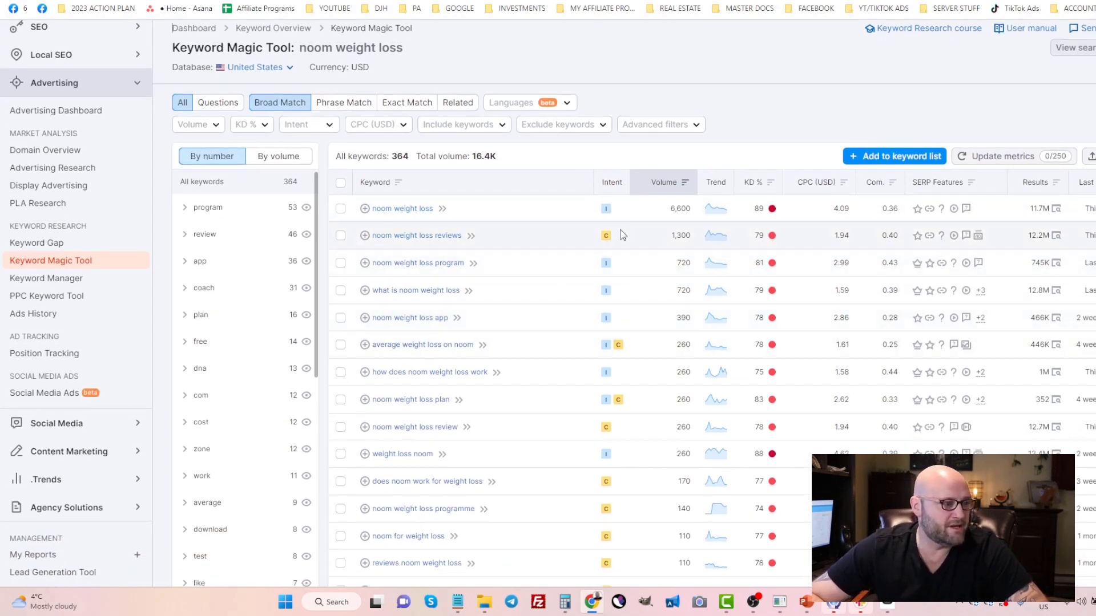
mouse_move(606, 235)
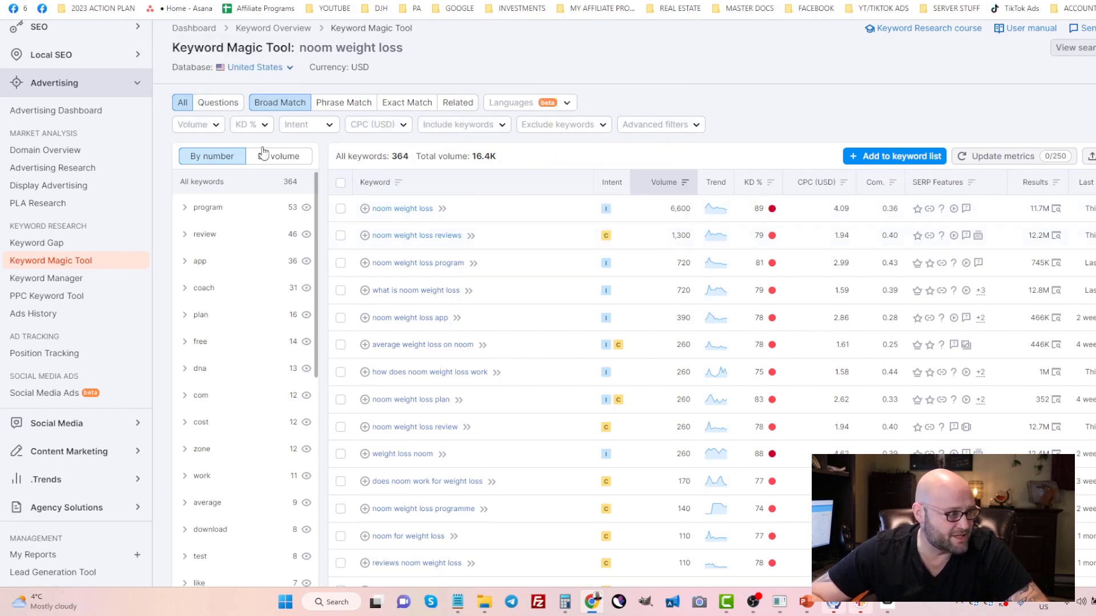
left_click(697, 125)
left_click(755, 122)
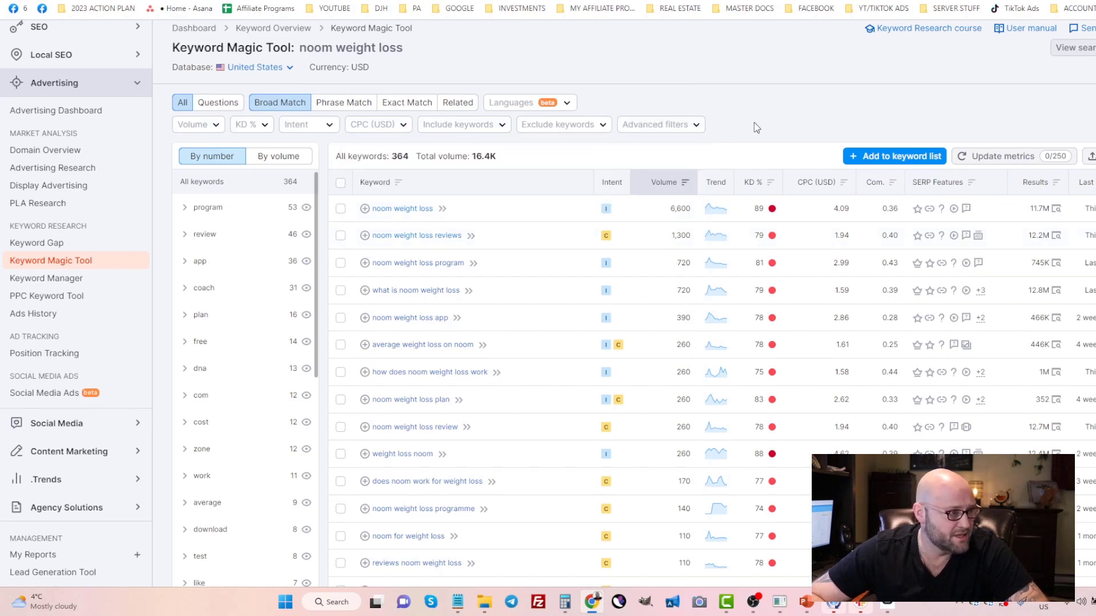
scroll(596, 252, "down", 1)
scroll(597, 252, "down", 2)
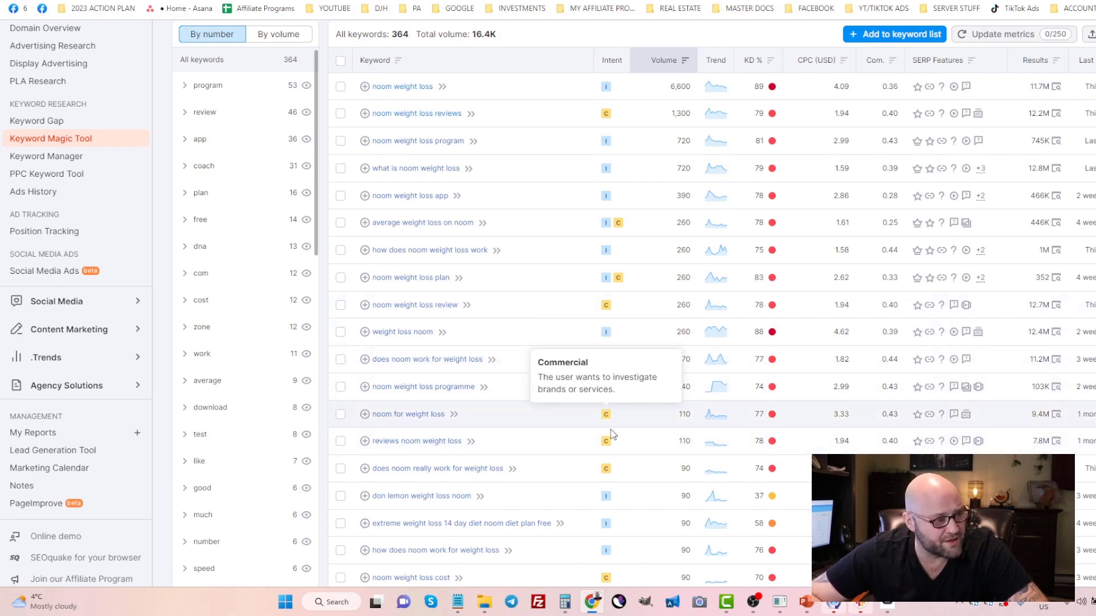
scroll(616, 400, "down", 2)
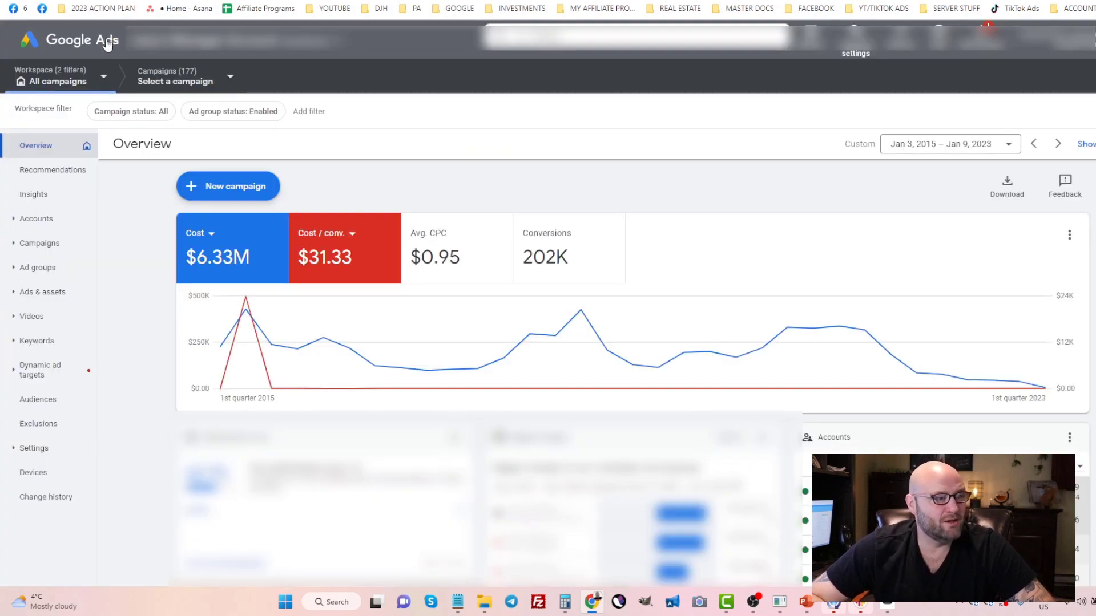
Open Keyword Planner's Discover new keywords form and enter 'noom' as the seed keyword.
left_click(860, 54)
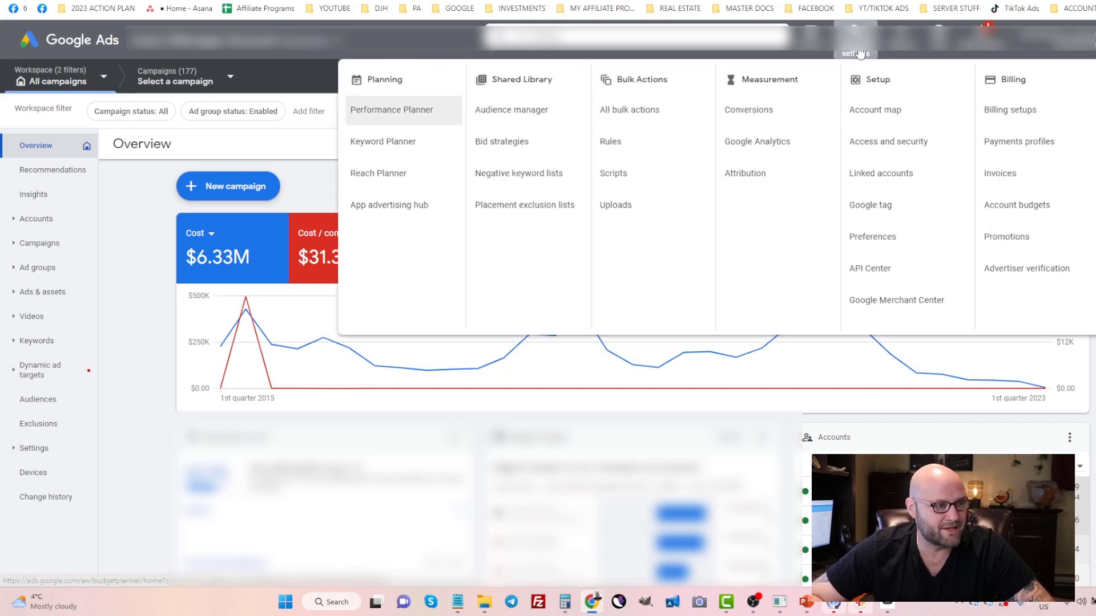
left_click(383, 142)
type("noom")
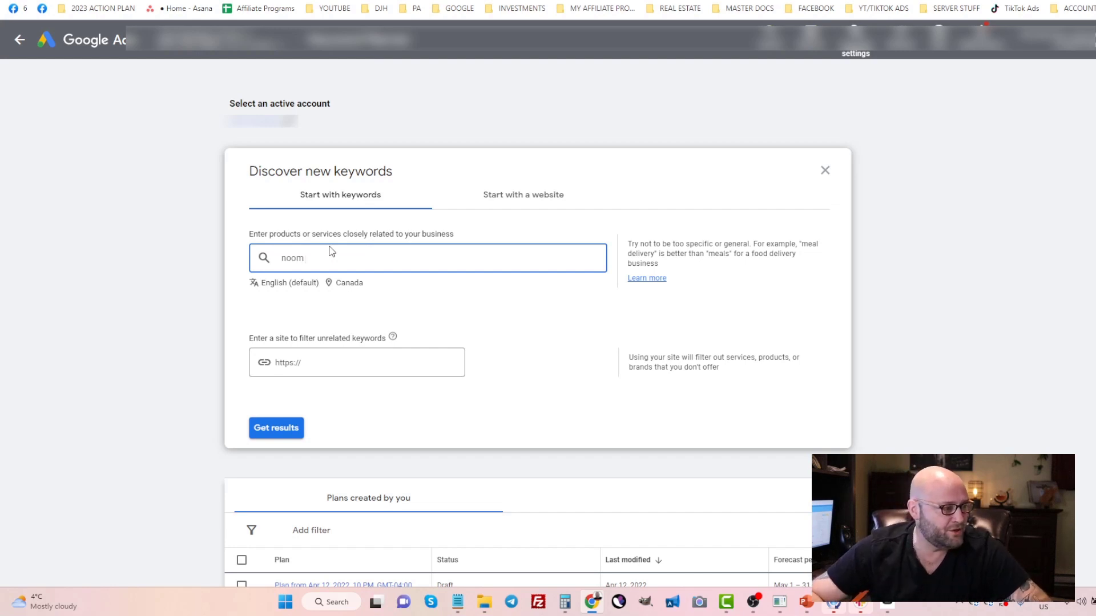
Get keyword ideas for 'noom weight loss' with Canada removed, targeting all locations.
type("weight los")
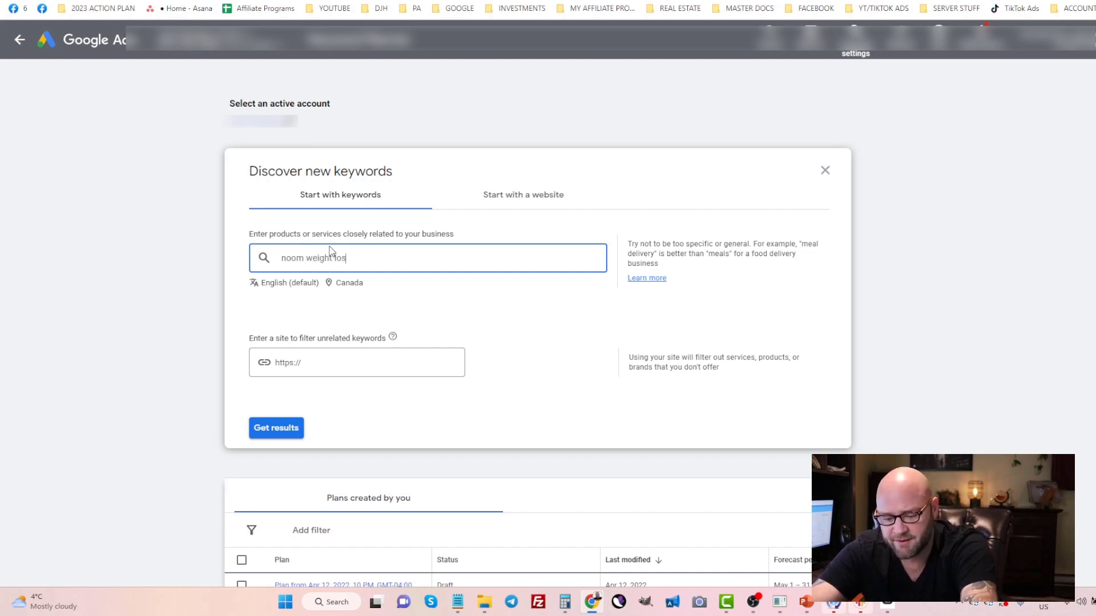
type("s")
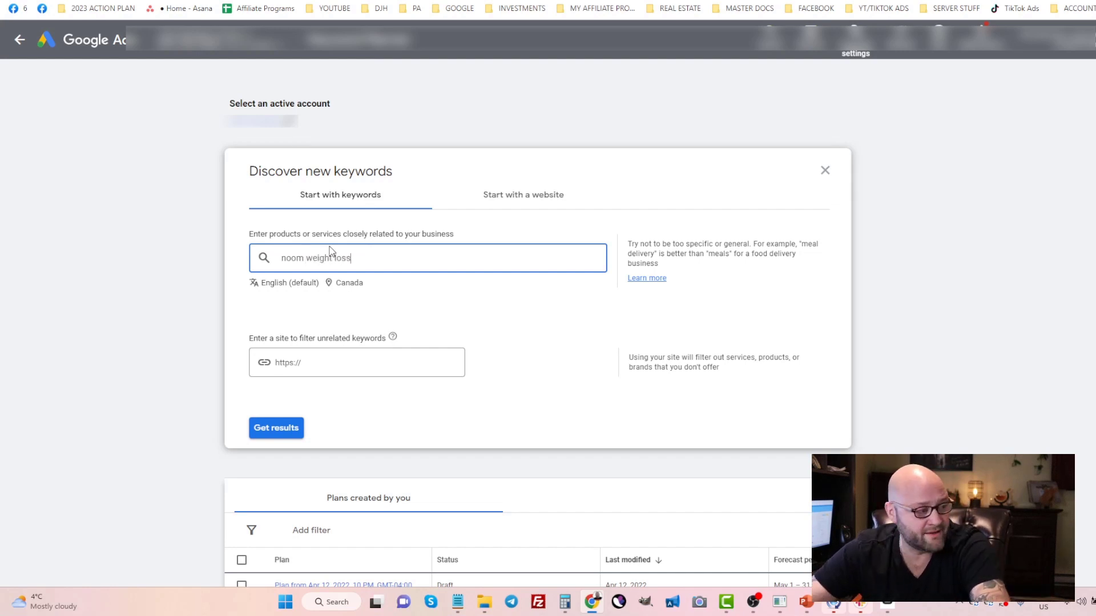
left_click(346, 284)
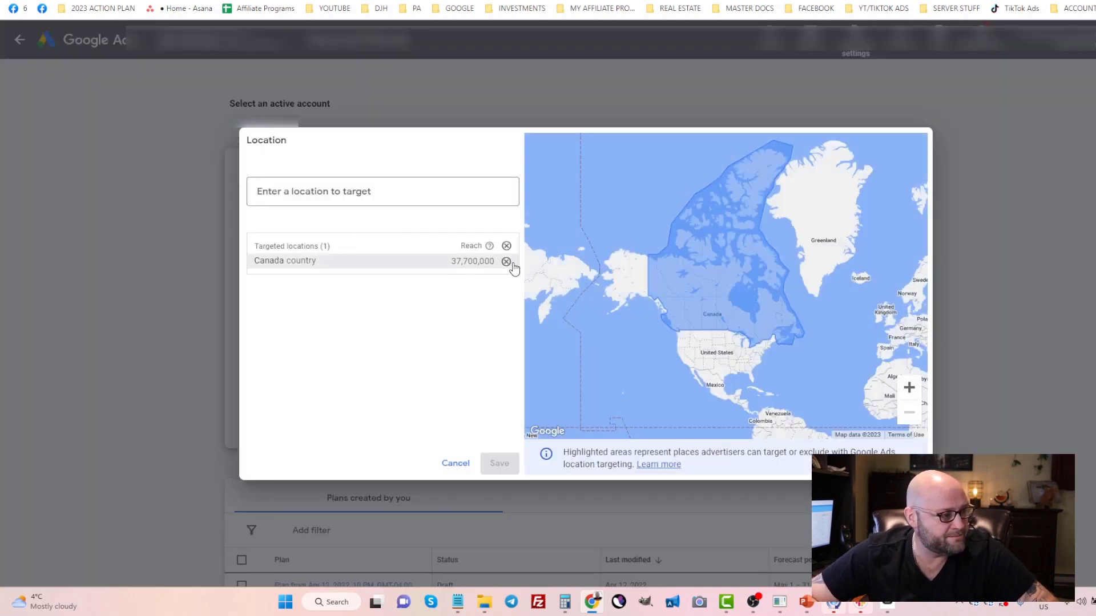
left_click(506, 261)
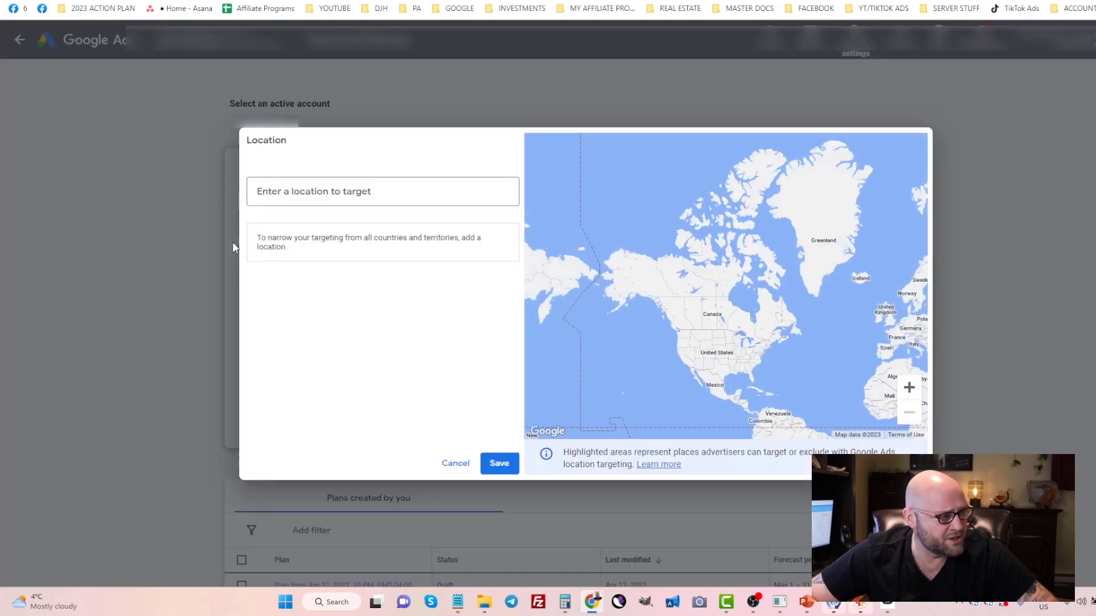
left_click(497, 466)
left_click(276, 434)
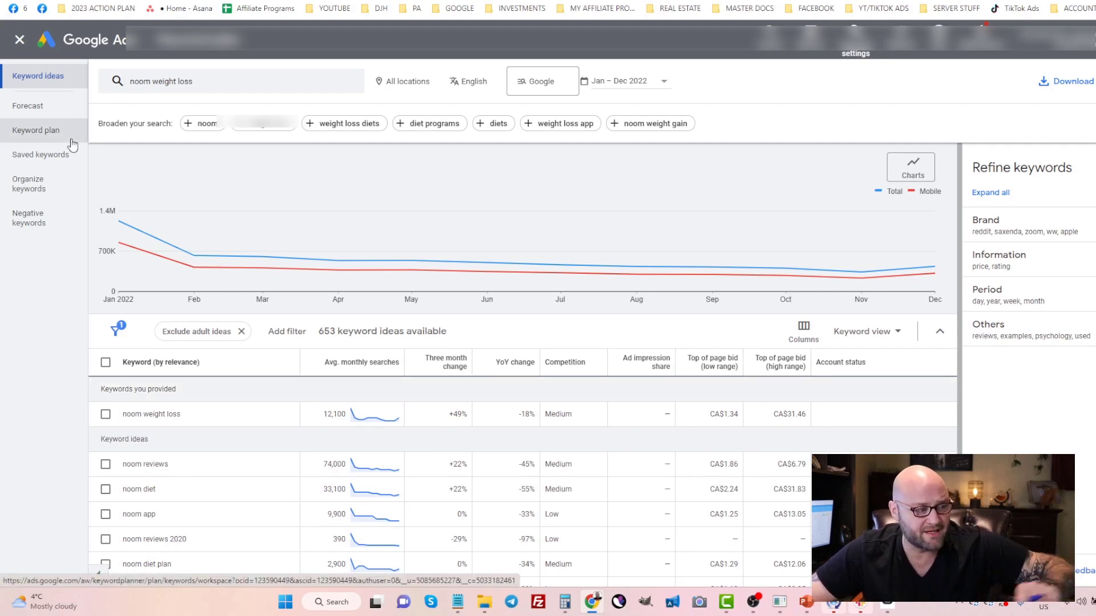
Scroll through the noom weight loss keyword ideas table to review searches, competition and bids.
scroll(265, 247, "down", 3)
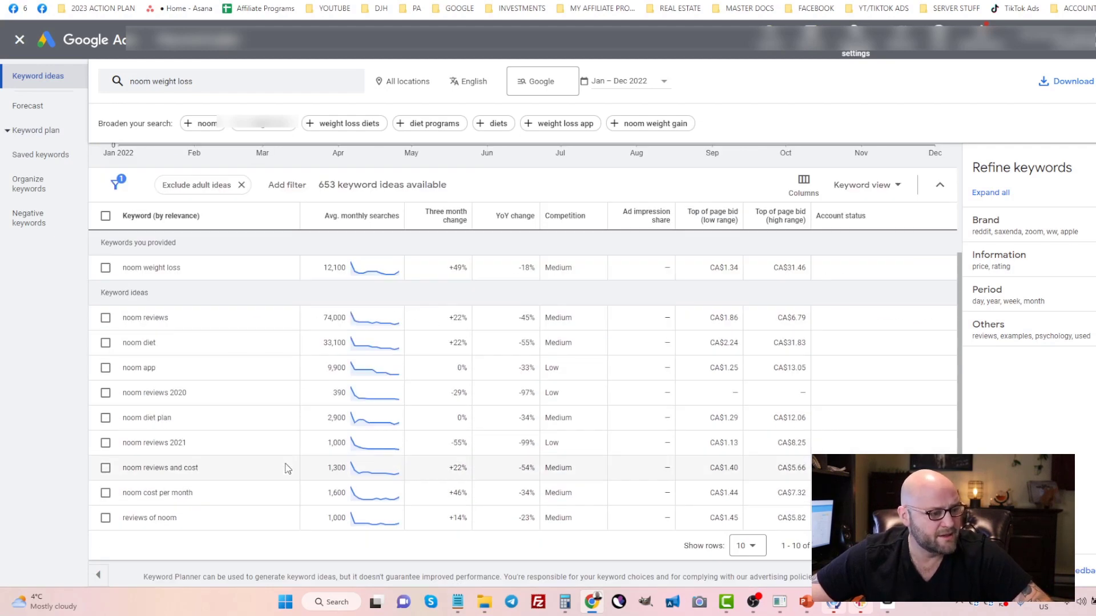
scroll(287, 468, "up", 3)
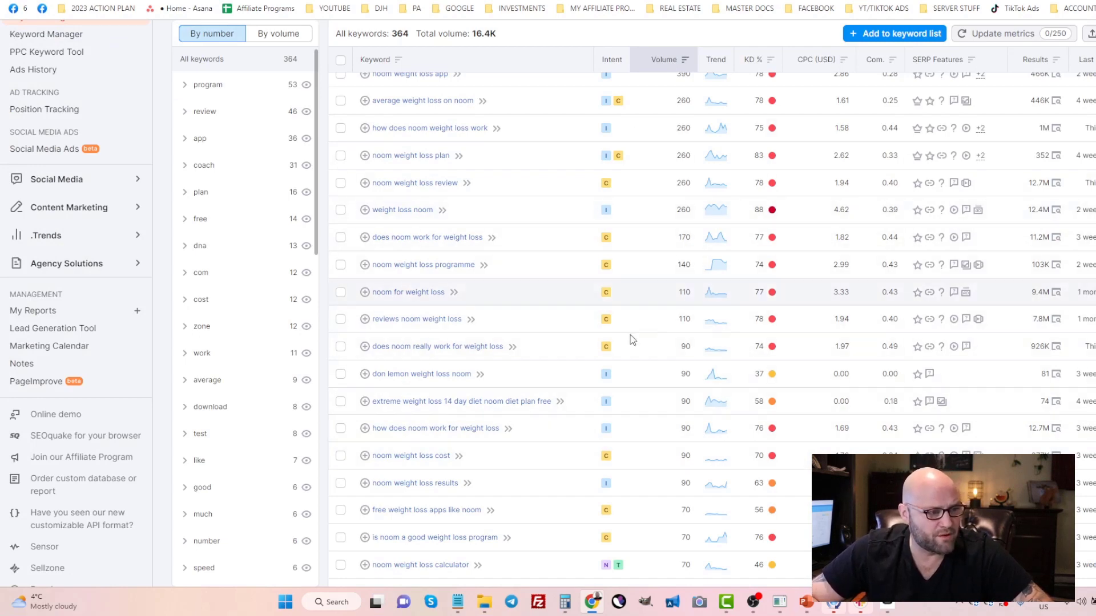
scroll(649, 323, "up", 5)
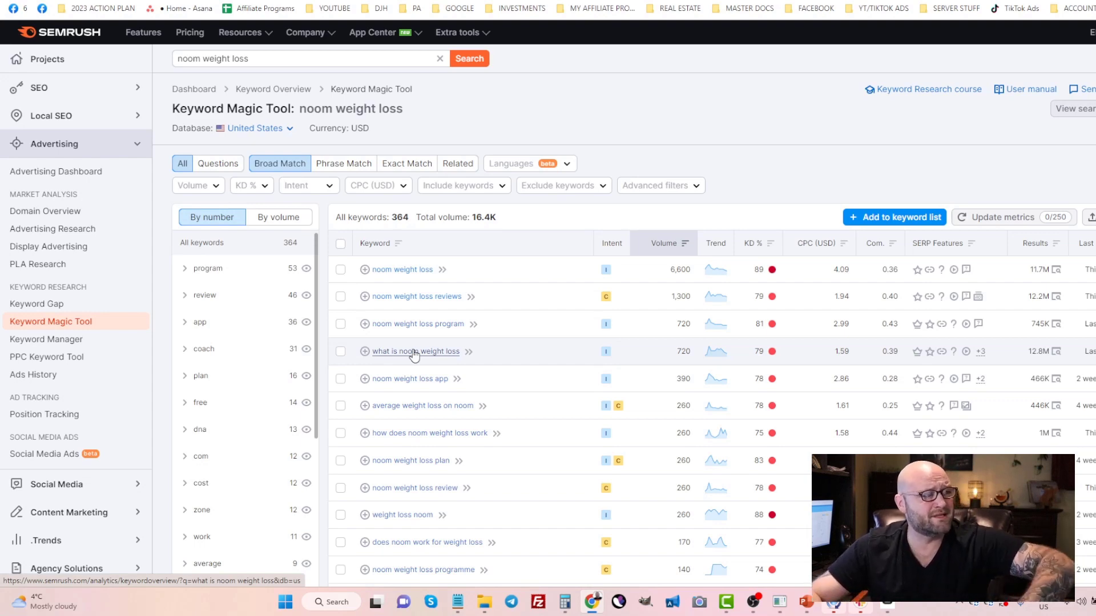
Send Jasper Chat the prompt 'give me 10 different weight loss advertising angles'.
left_click(425, 1)
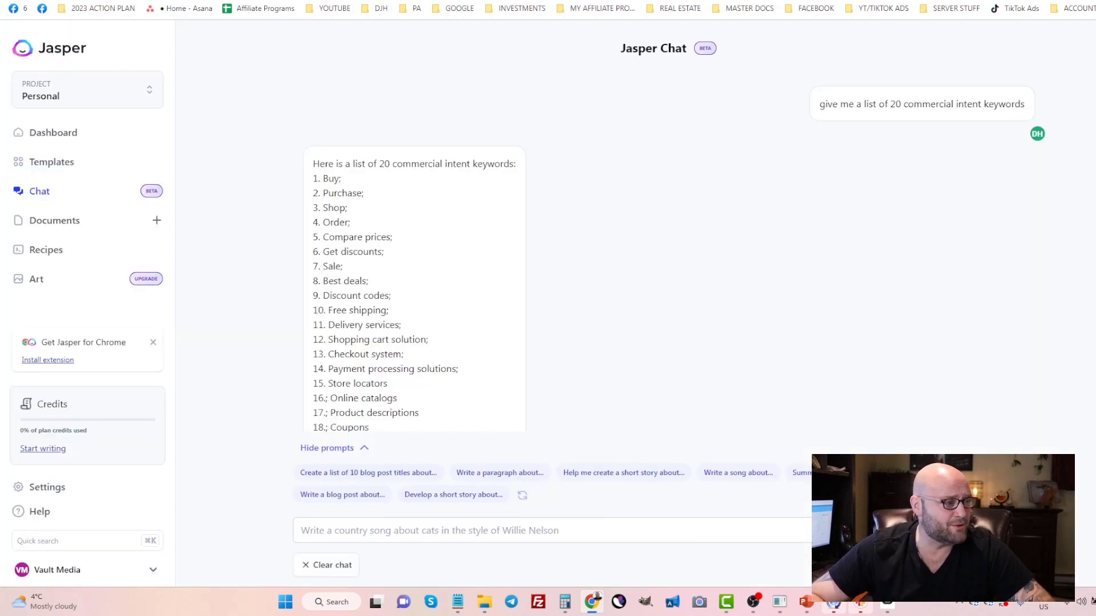
left_click(401, 531)
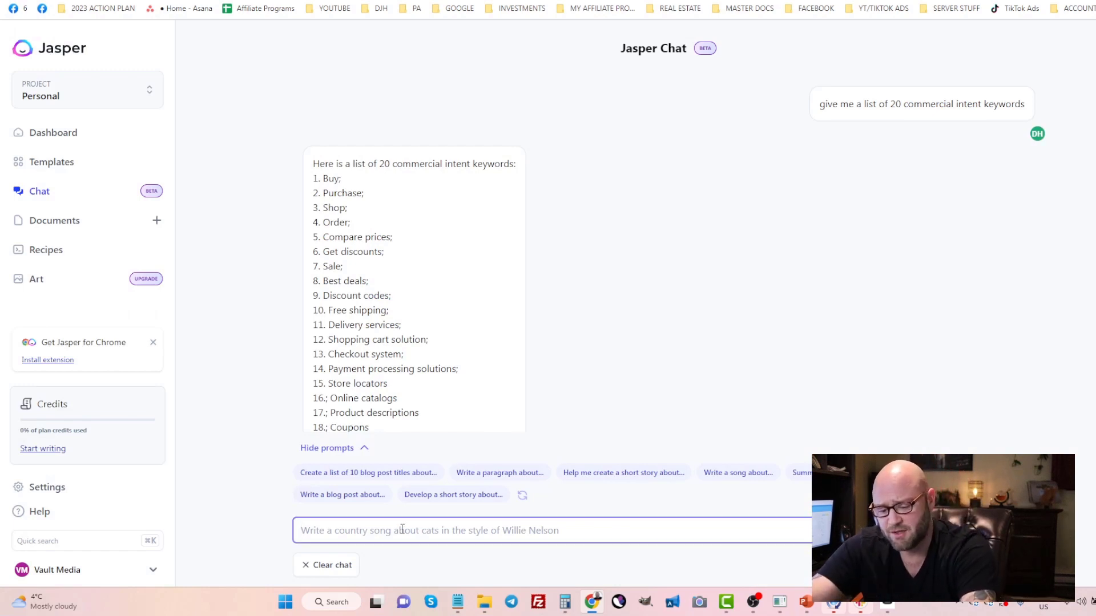
type("e")
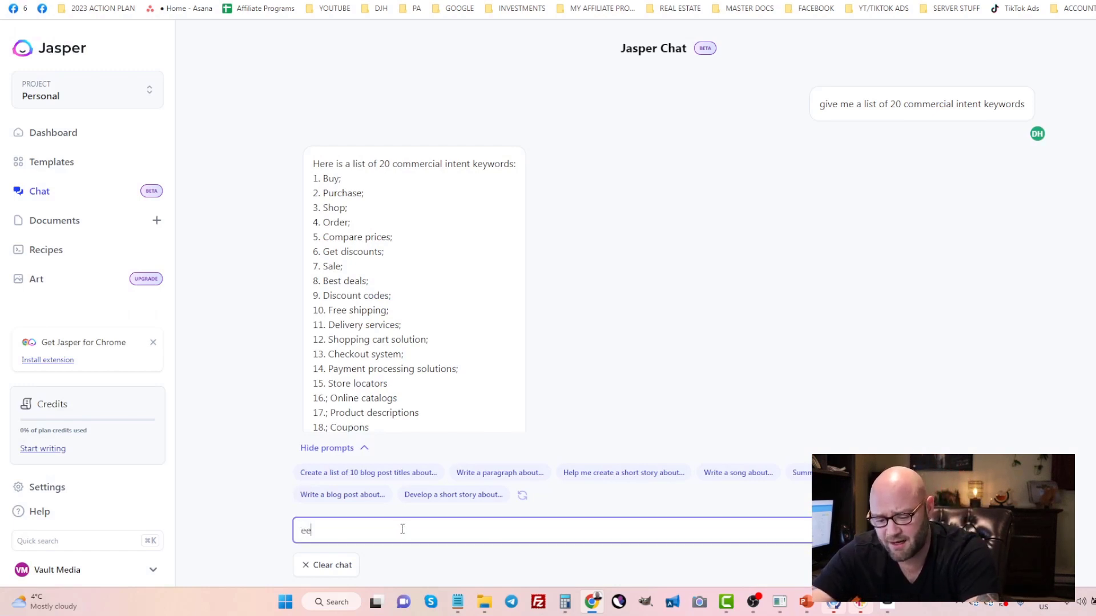
key("BackSpace")
type("give ")
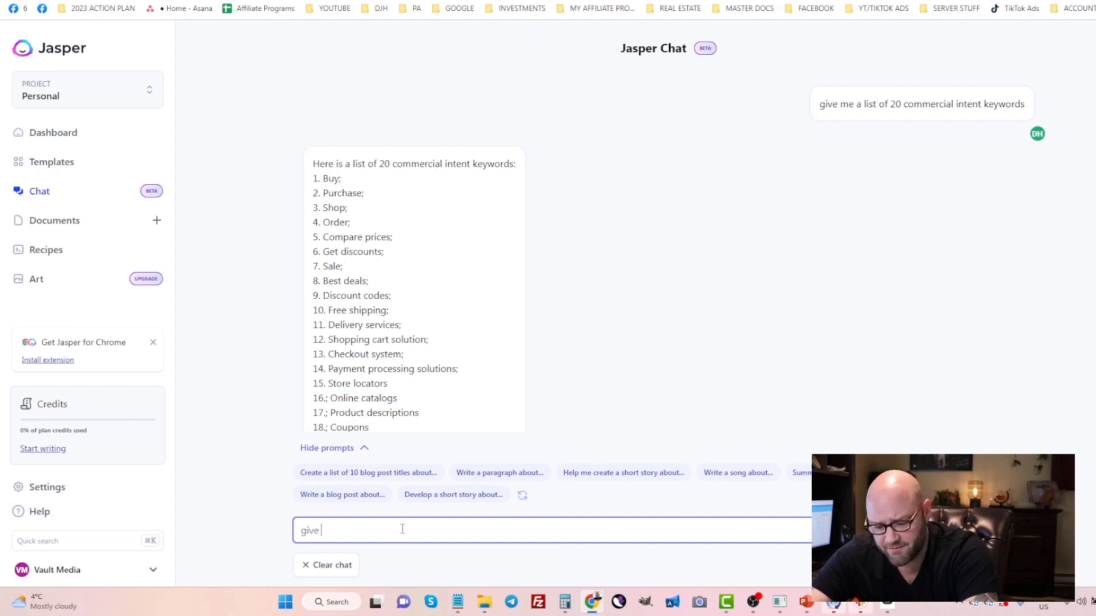
type("me 10 different we")
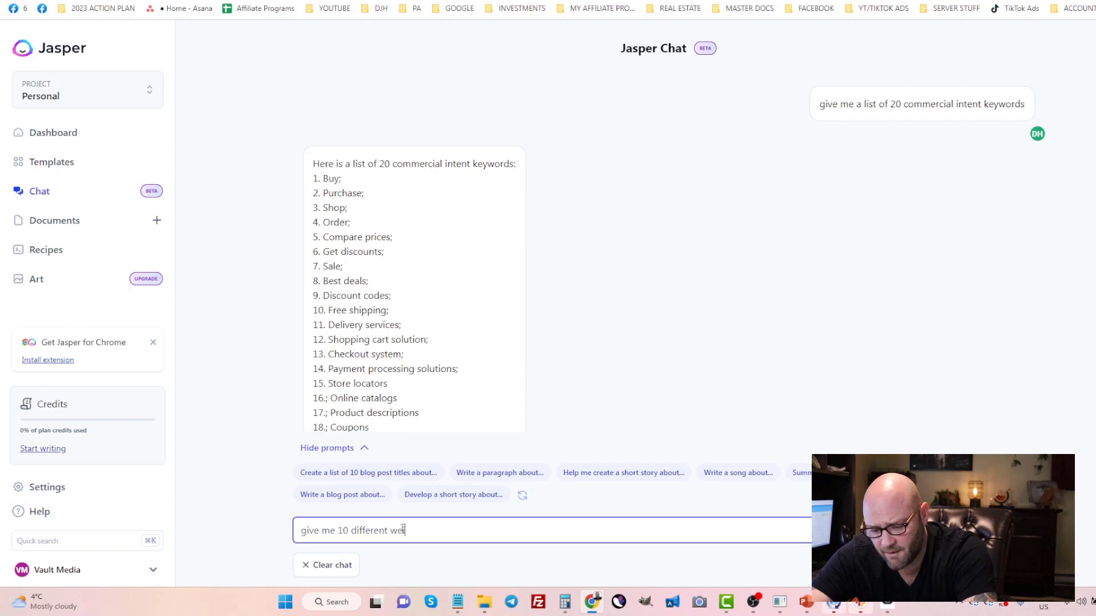
type("ight loss advertising angles")
key("Return")
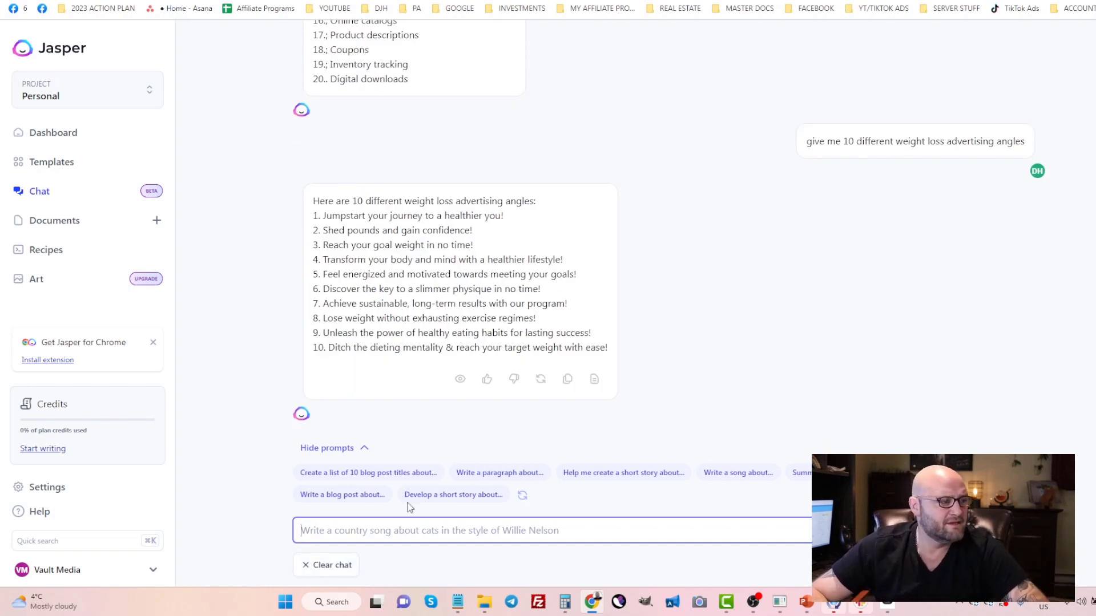
left_click_drag(372, 216, 476, 361)
left_click(476, 361)
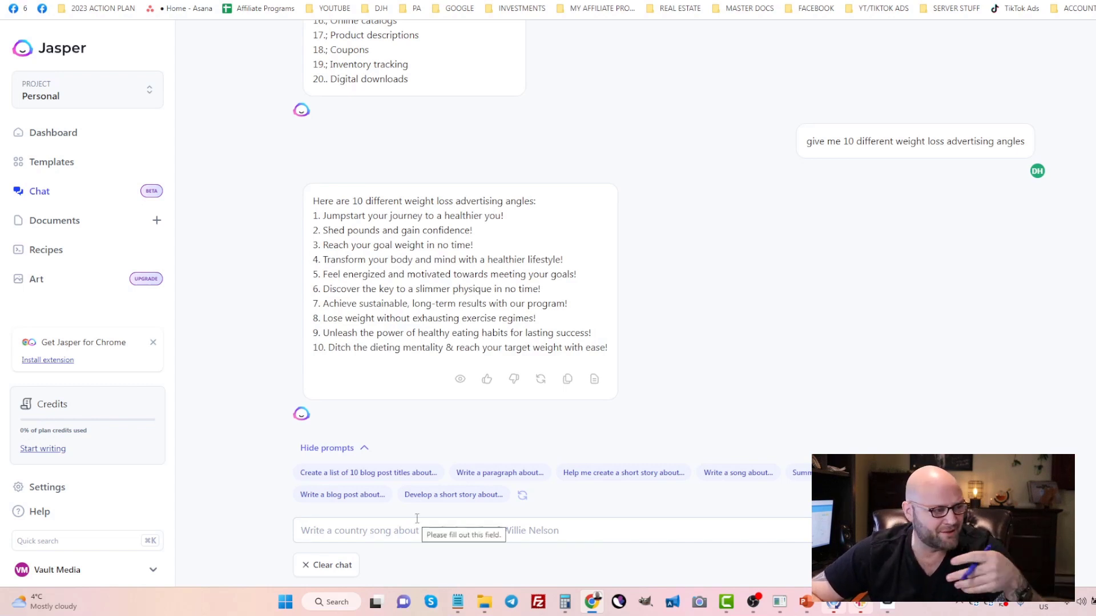
left_click_drag(401, 230, 417, 307)
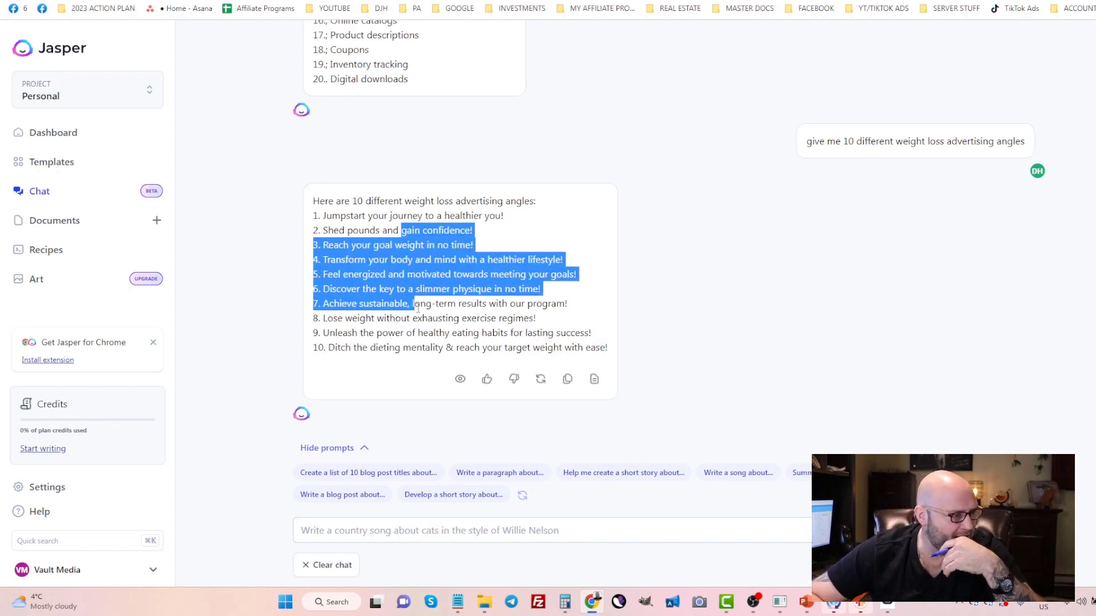
left_click(417, 308)
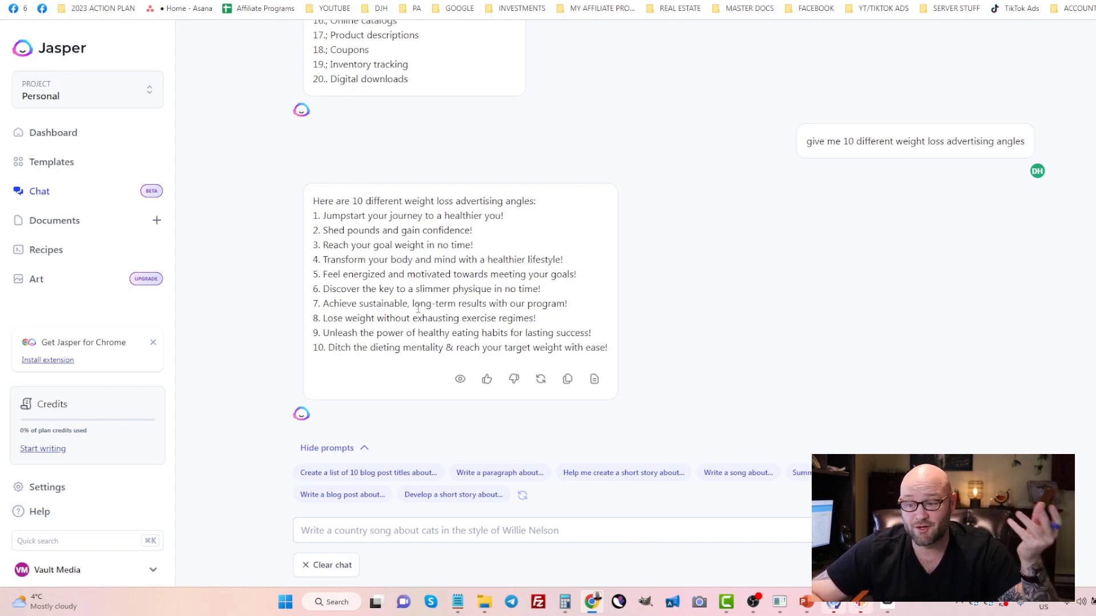
left_click_drag(318, 230, 466, 250)
left_click(403, 231)
left_click(465, 251)
left_click_drag(349, 261, 395, 260)
left_click(398, 260)
mouse_move(541, 260)
left_mouse_down()
mouse_move(465, 246)
mouse_move(358, 261)
left_mouse_up()
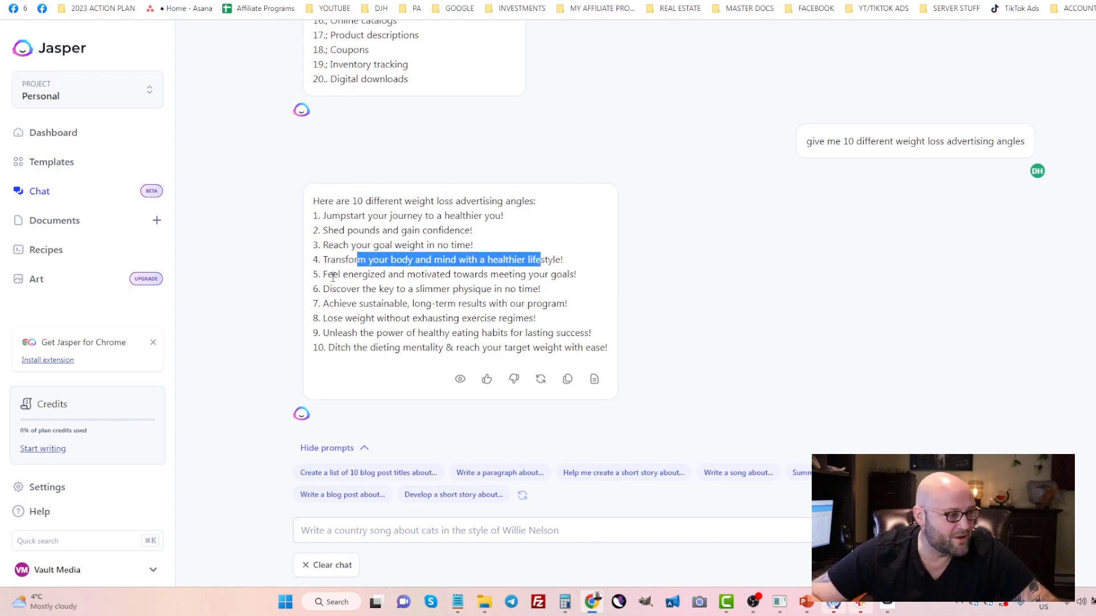
left_click_drag(333, 275, 546, 277)
left_click(546, 277)
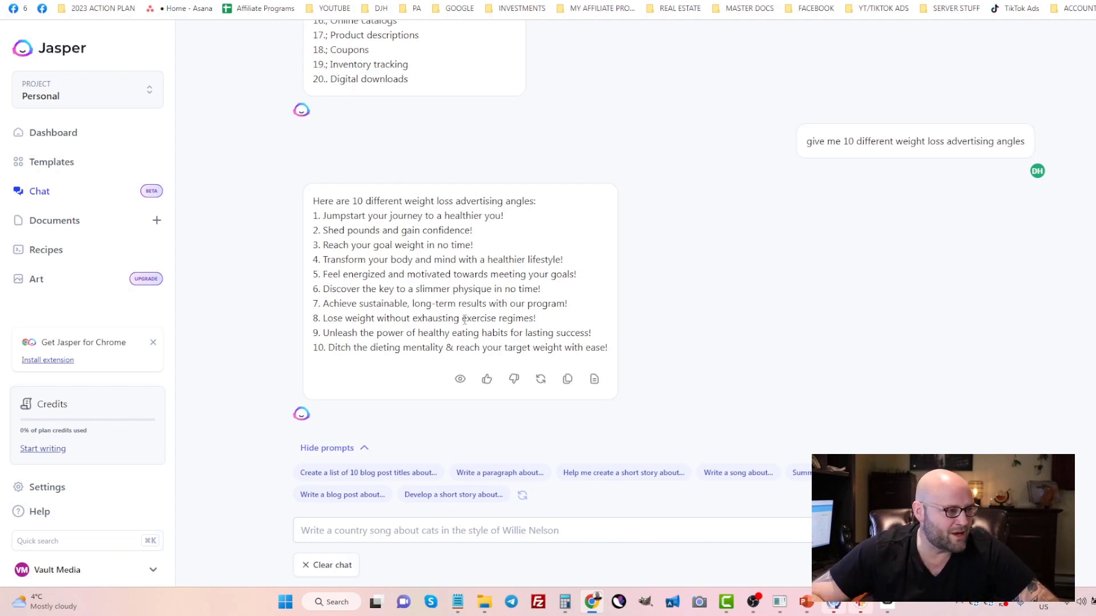
left_click_drag(466, 318, 508, 319)
left_click(507, 319)
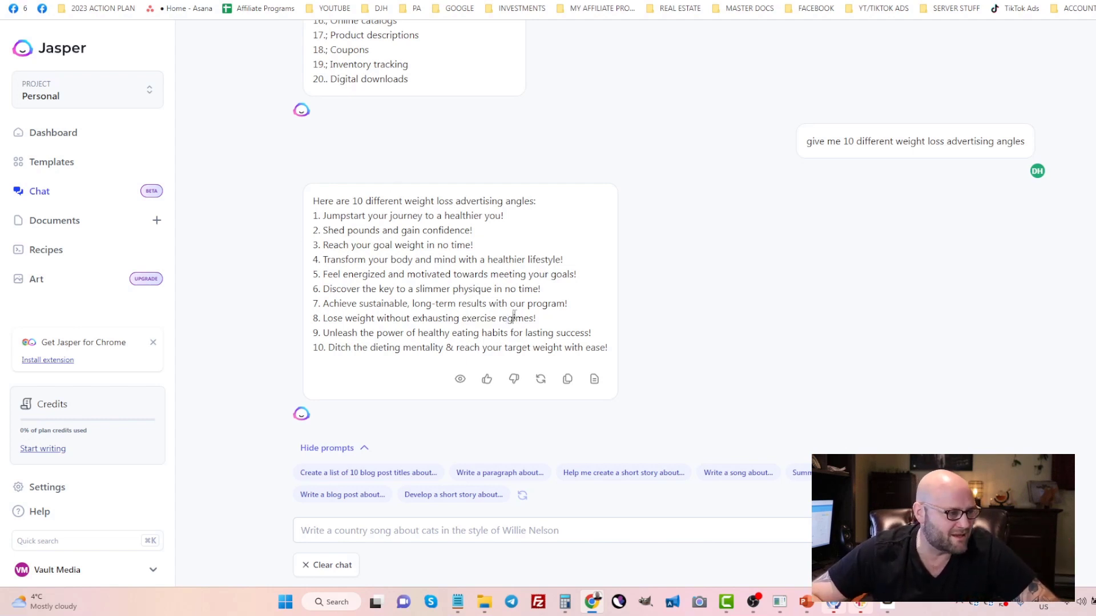
mouse_move(514, 317)
left_mouse_down()
mouse_move(353, 318)
mouse_move(522, 318)
left_mouse_up()
left_click_drag(360, 332, 503, 333)
left_click(500, 332)
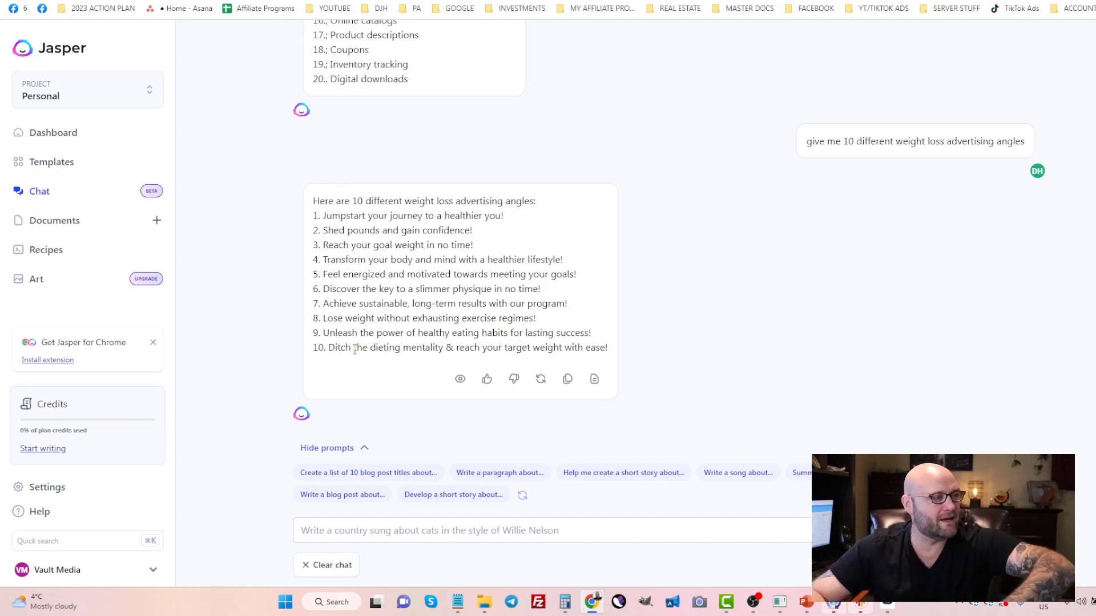
Filter SEMrush's noom weight loss keywords to the 83 questions, then view AnswerThePublic's 310 results.
scroll(355, 350, "up", 6)
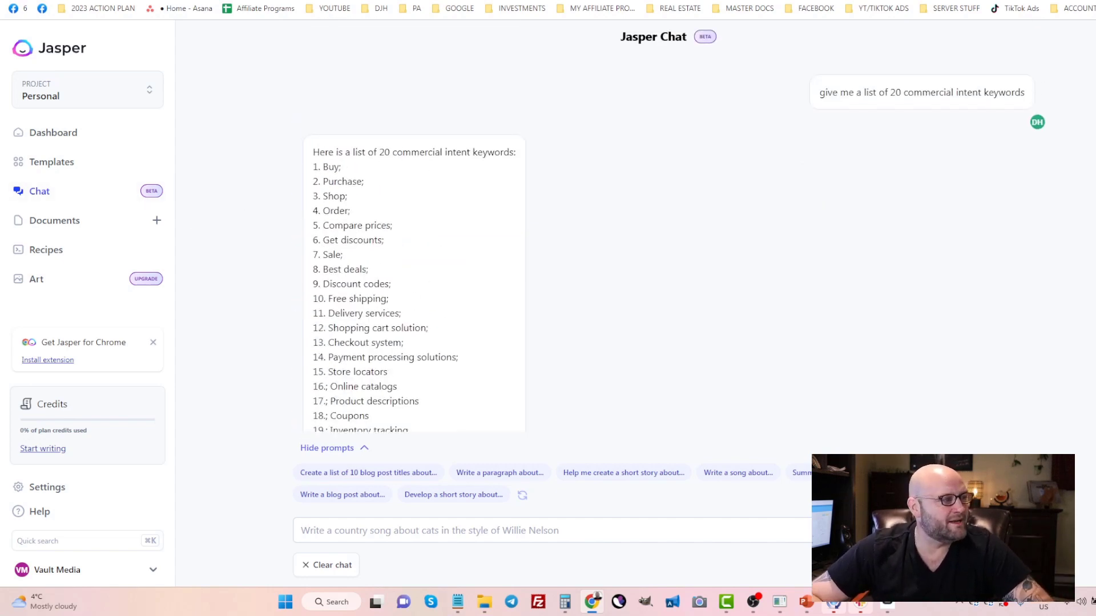
key("ctrl+Tab")
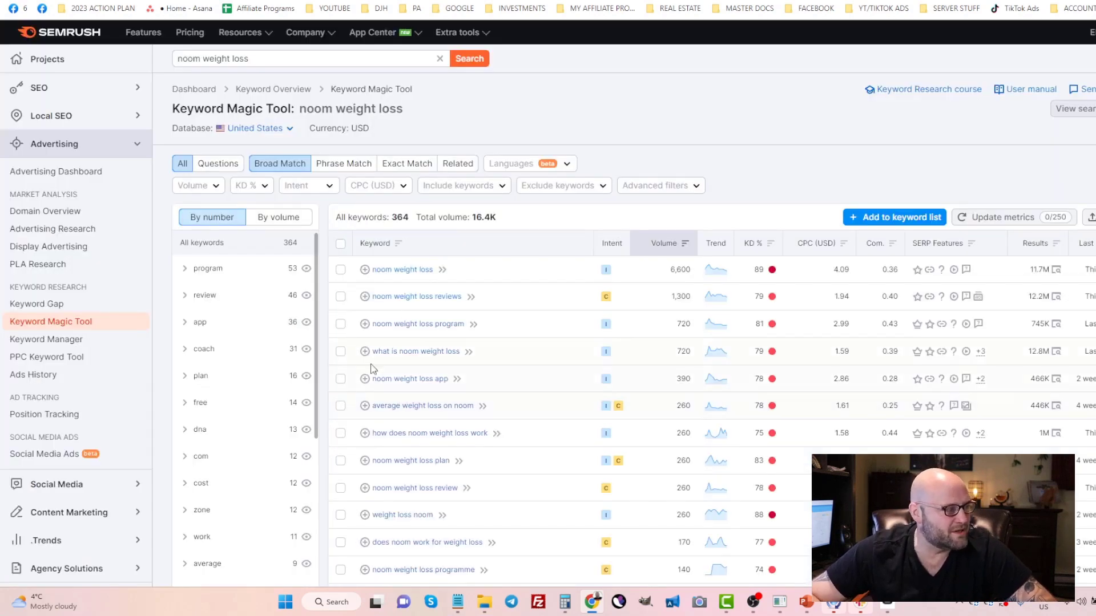
scroll(464, 334, "down", 3)
scroll(400, 257, "up", 3)
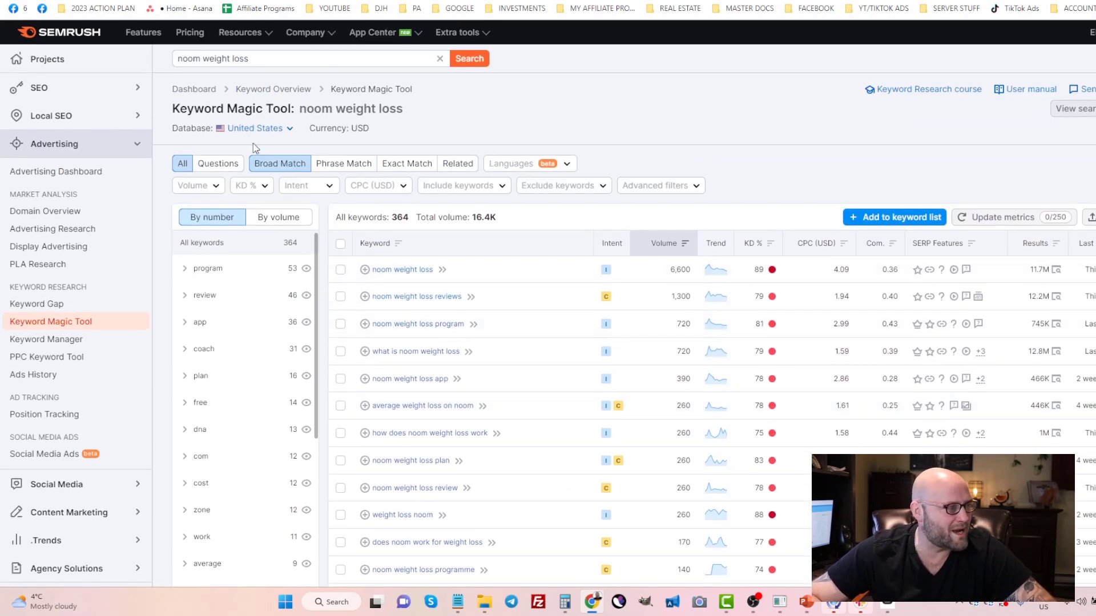
left_click(210, 166)
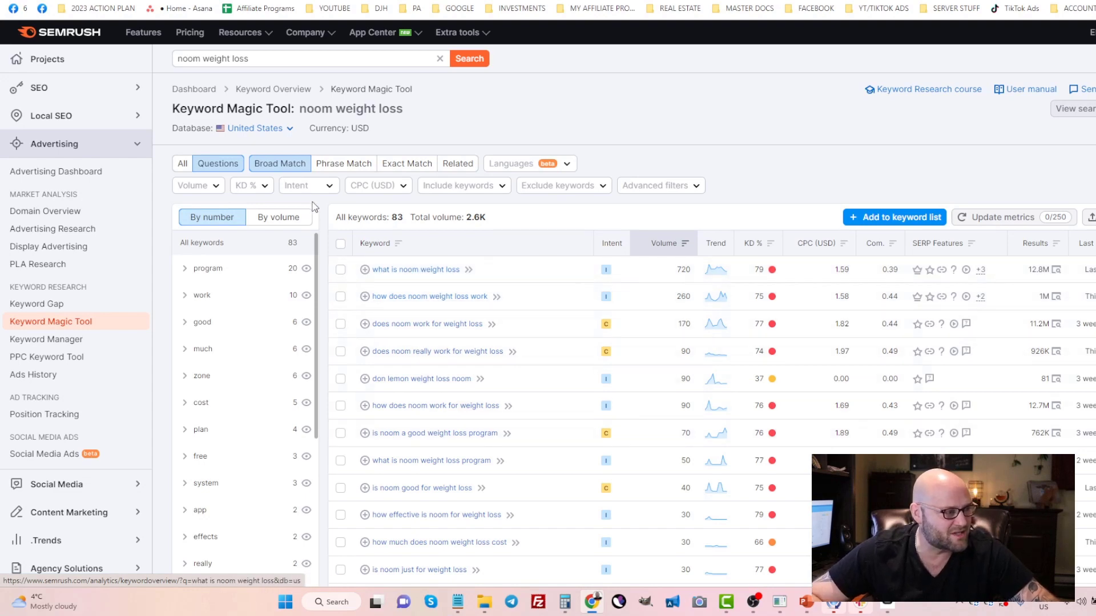
scroll(478, 330, "down", 2)
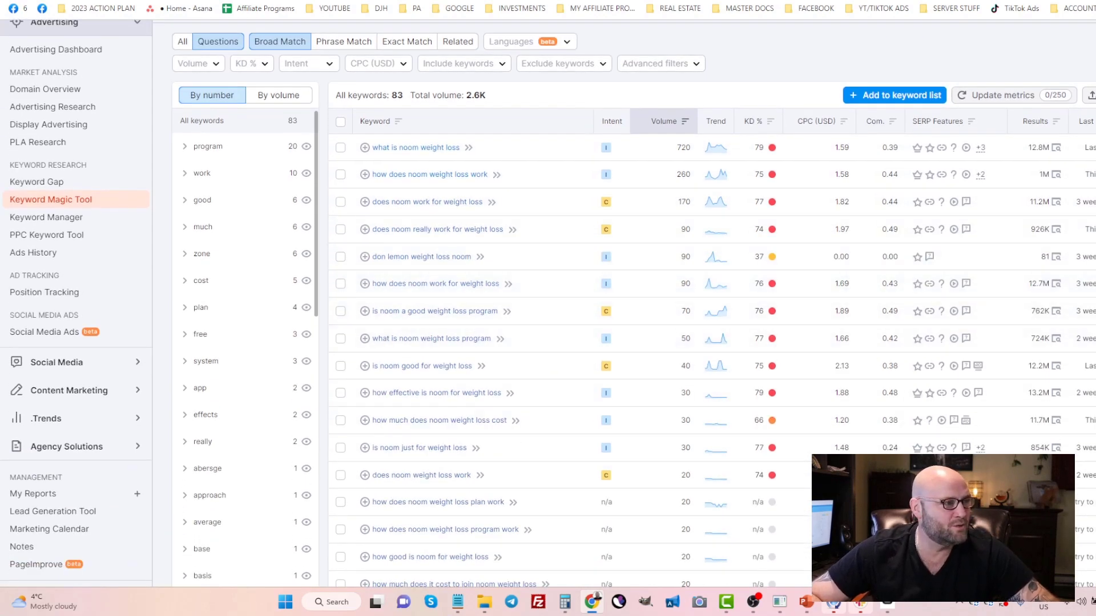
key("ctrl+Tab")
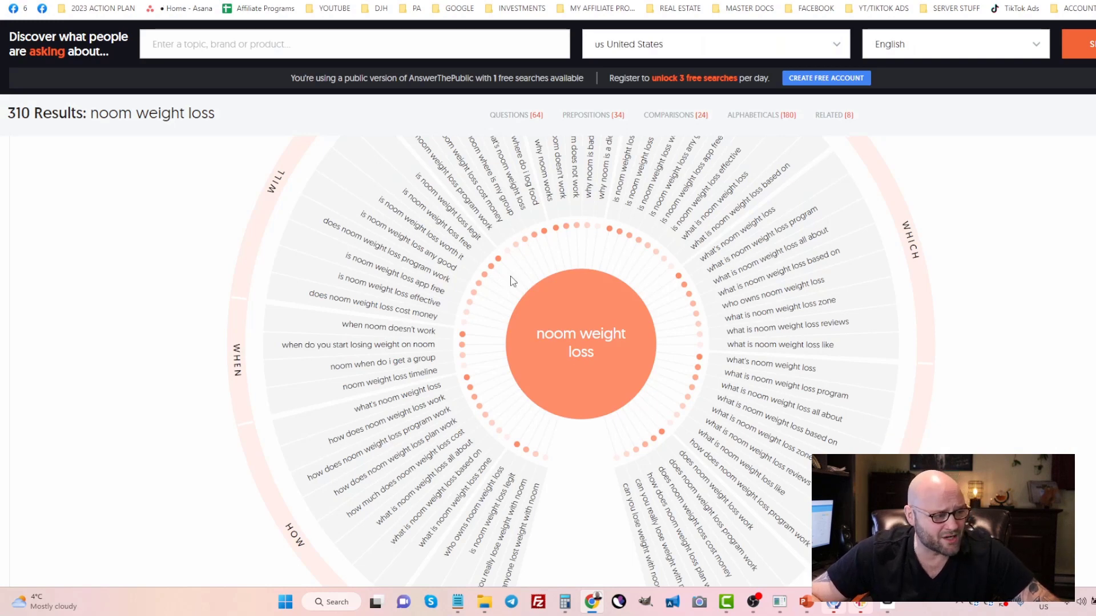
left_click_drag(553, 334, 604, 335)
scroll(522, 337, "up", 3)
scroll(523, 343, "down", 1)
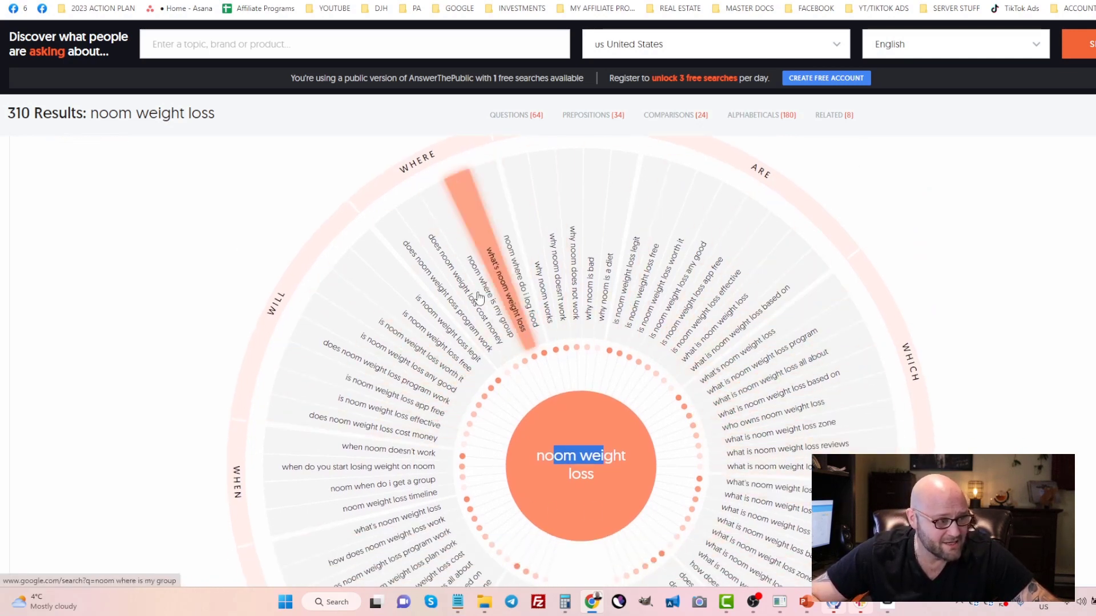
scroll(391, 454, "down", 2)
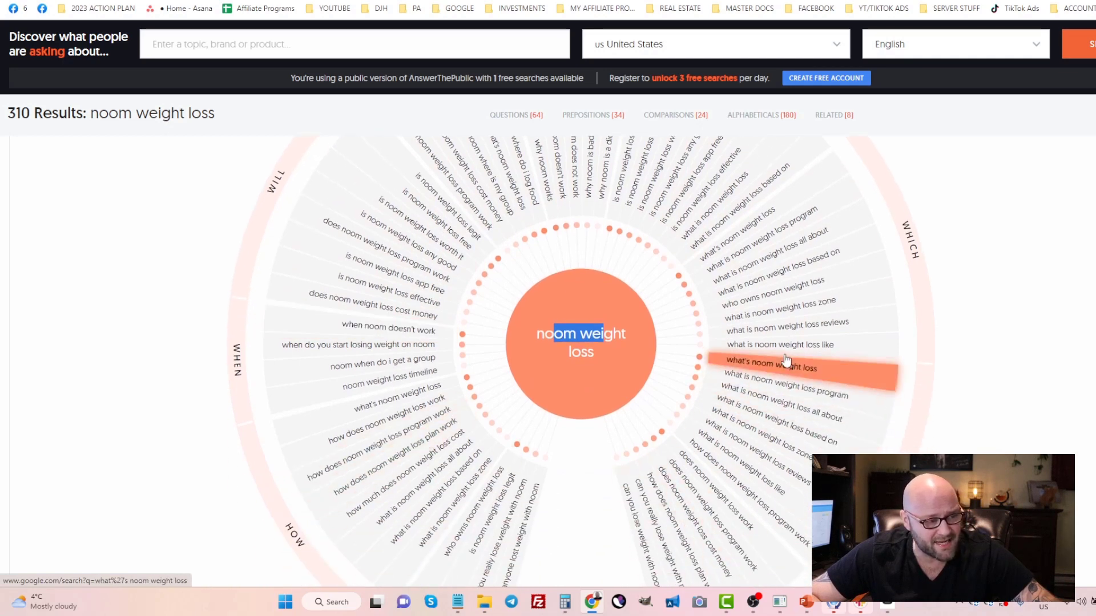